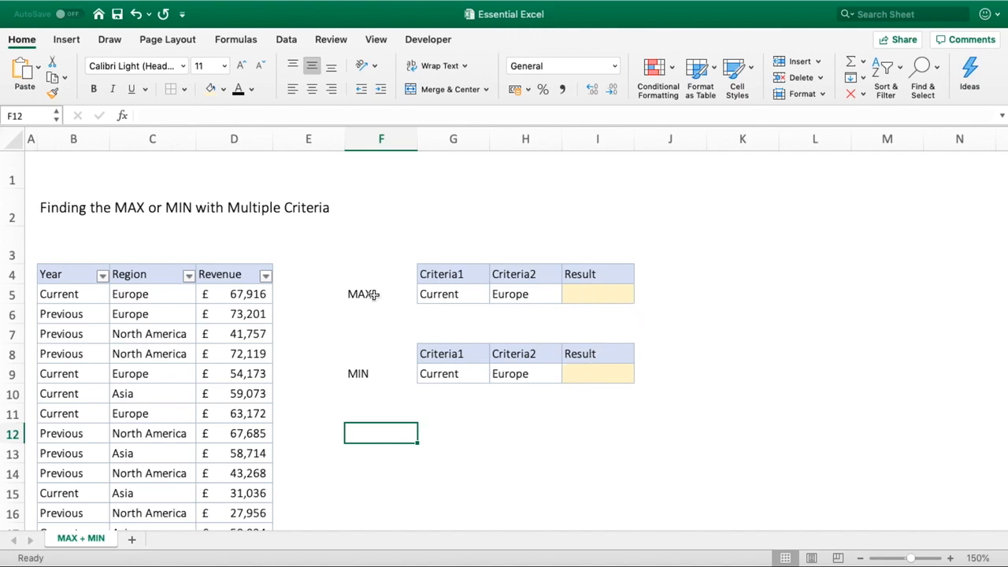
{"action": "left_click_drag", "start_coordinate": [375, 296], "coordinate": [479, 295]}
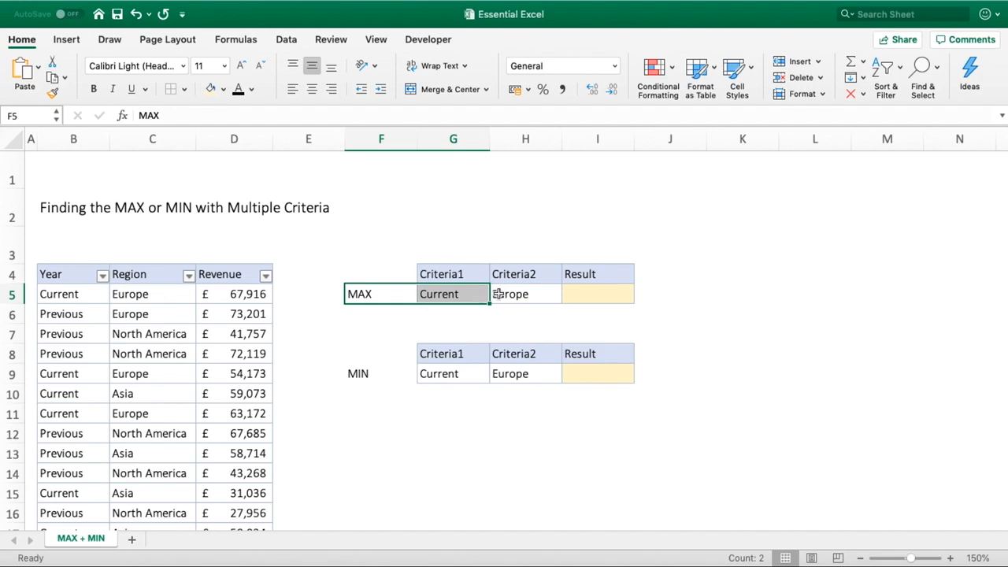
{"action": "left_click", "coordinate": [515, 293]}
{"action": "left_click", "coordinate": [580, 291]}
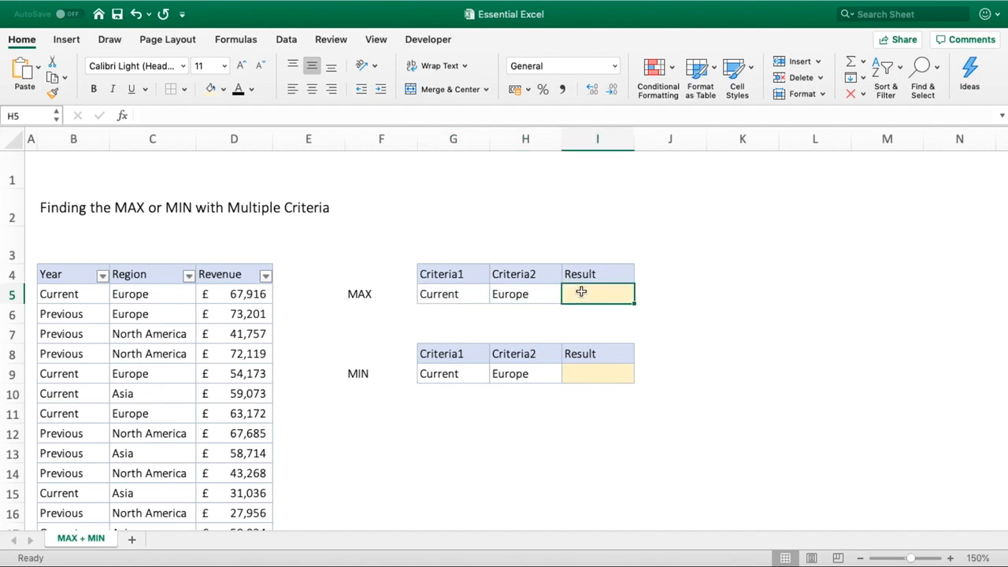
{"action": "left_click", "coordinate": [391, 373]}
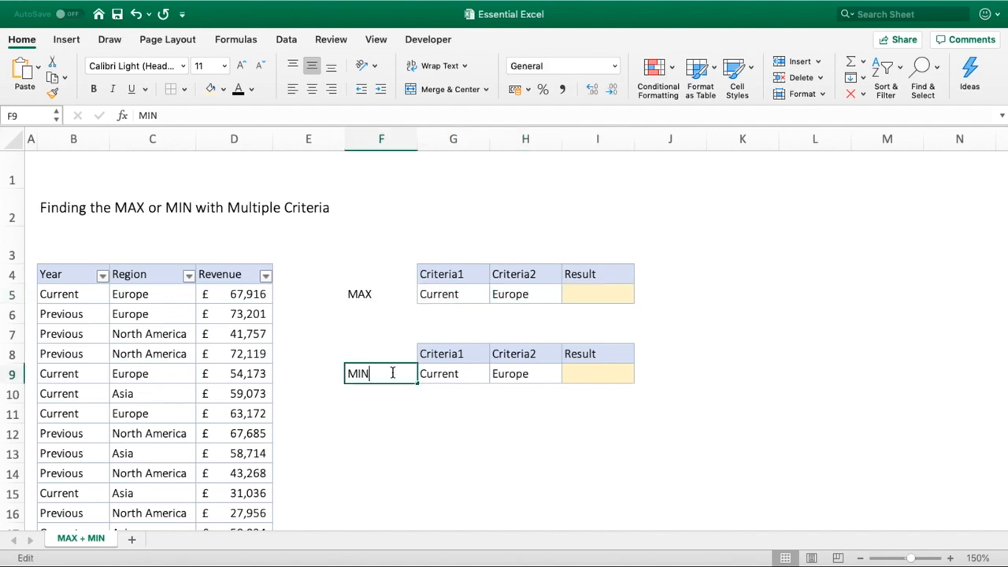
{"action": "left_click", "coordinate": [405, 409]}
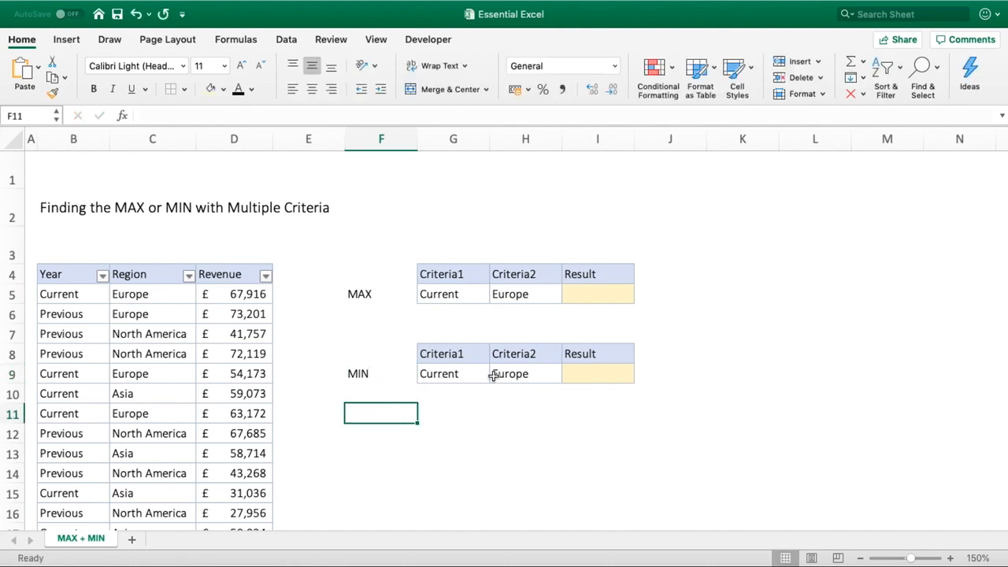
{"action": "left_click", "coordinate": [603, 374]}
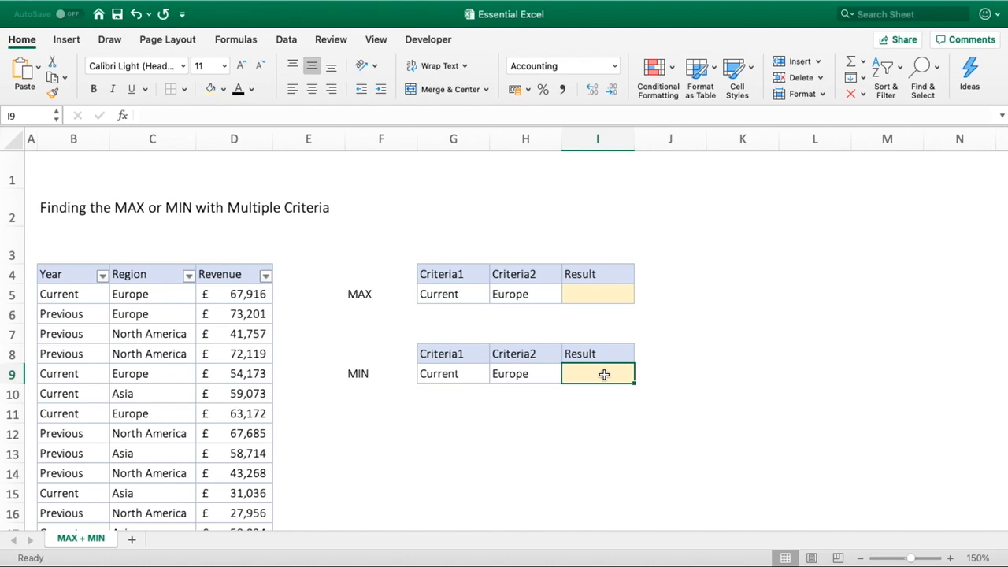
Step: Start a MAXIFS formula in the MAX result cell I5 with the Revenue column D:D as its max range
{"action": "left_click", "coordinate": [580, 289]}
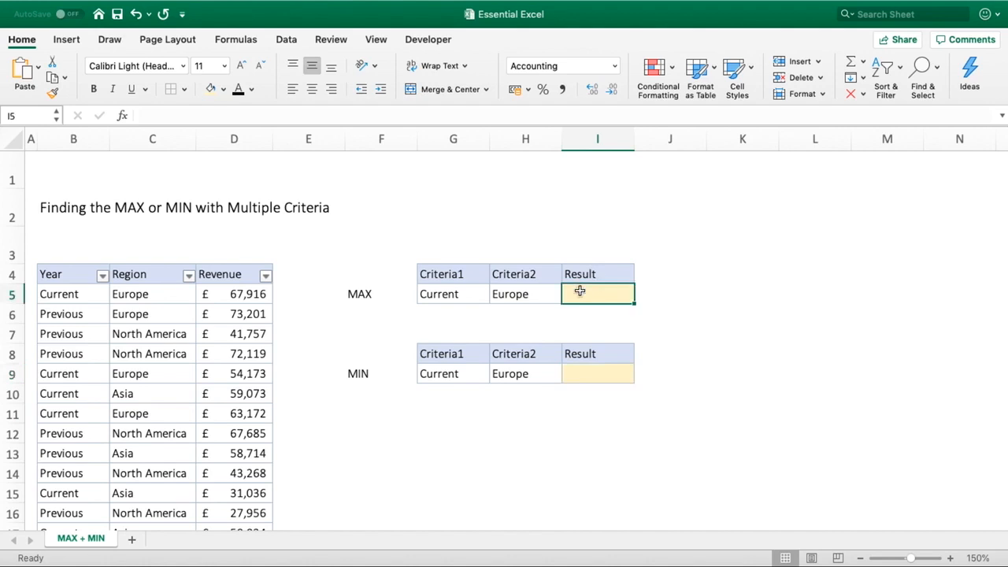
{"action": "type", "text": "=MA"}
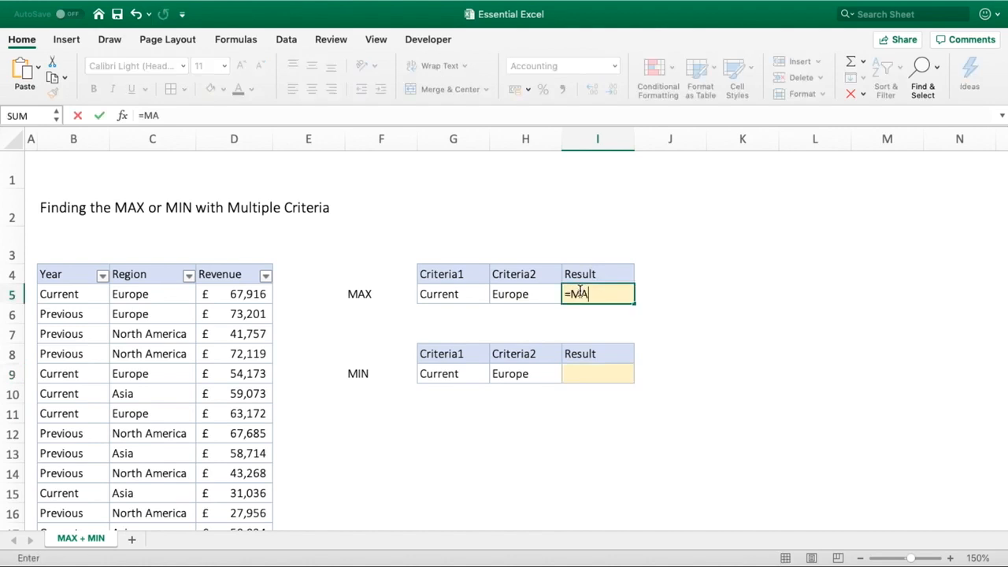
{"action": "type", "text": "XIFS("}
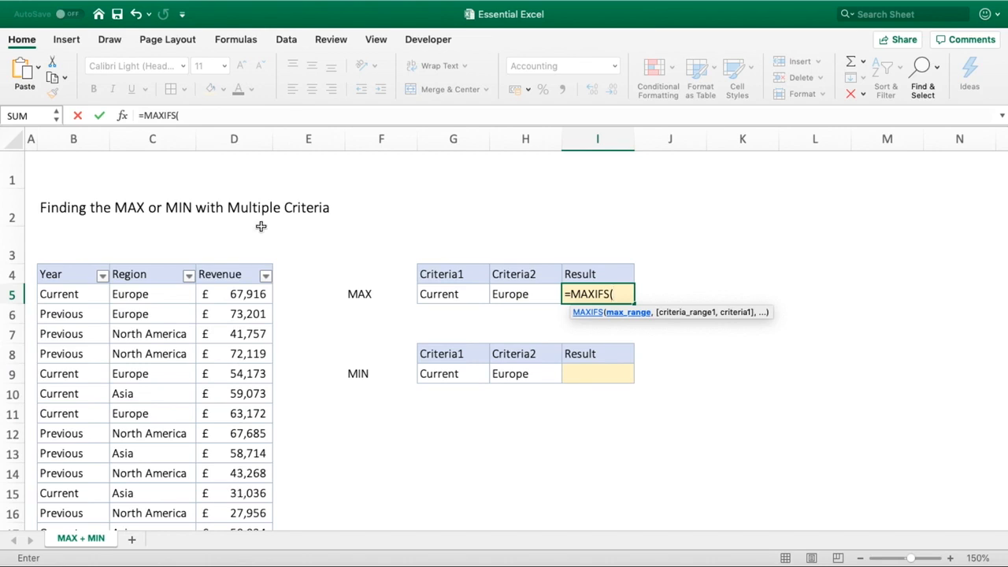
{"action": "left_click", "coordinate": [246, 143]}
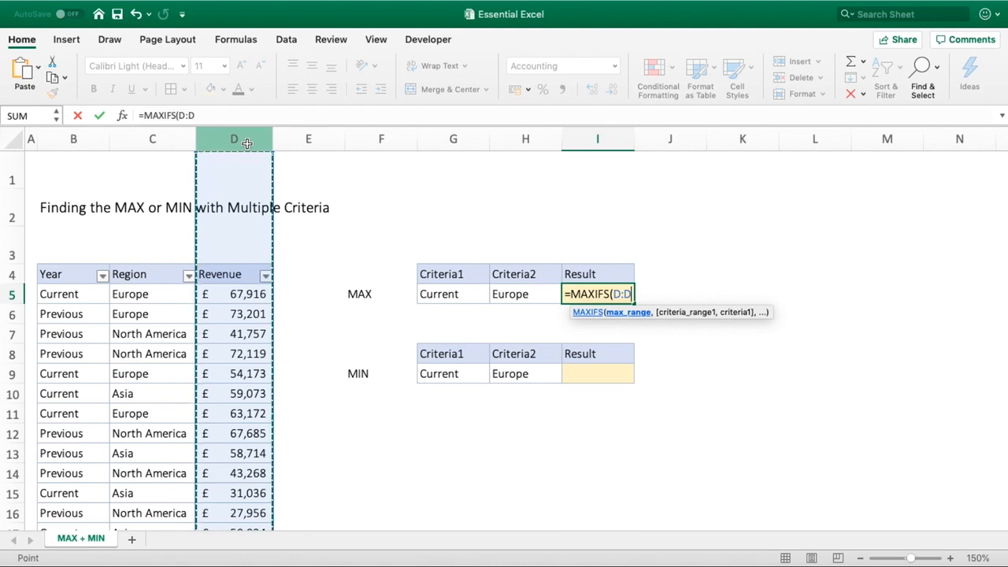
{"action": "type", "text": ","}
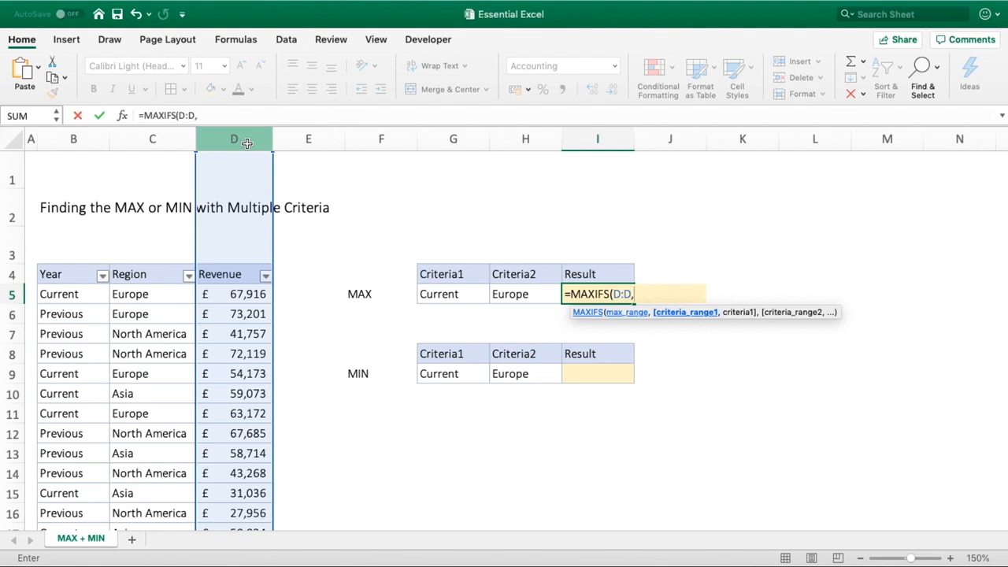
Step: Add the first condition to the MAXIFS formula: criteria range B:B (Year) with criterion cell G5
{"action": "left_click", "coordinate": [88, 140]}
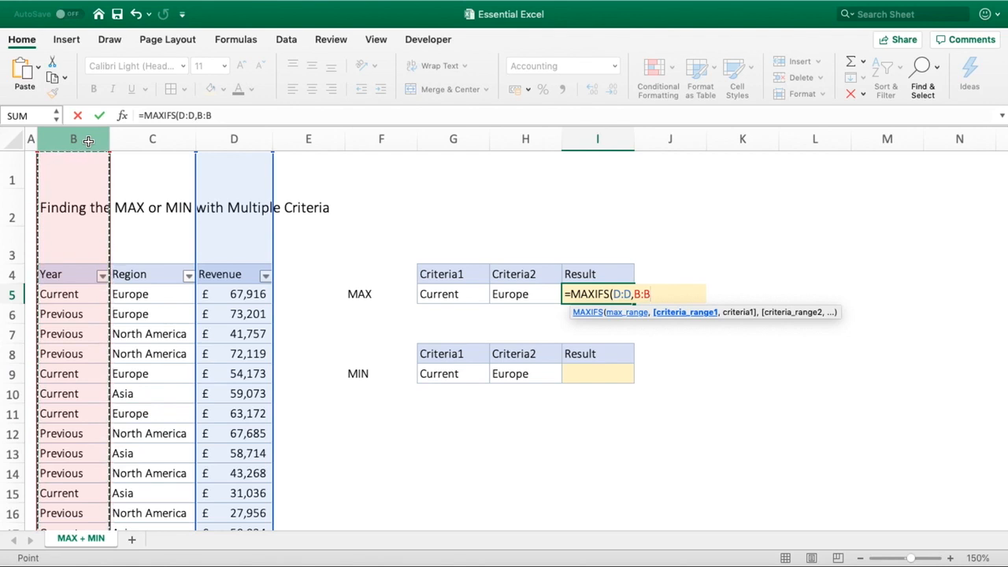
{"action": "type", "text": ","}
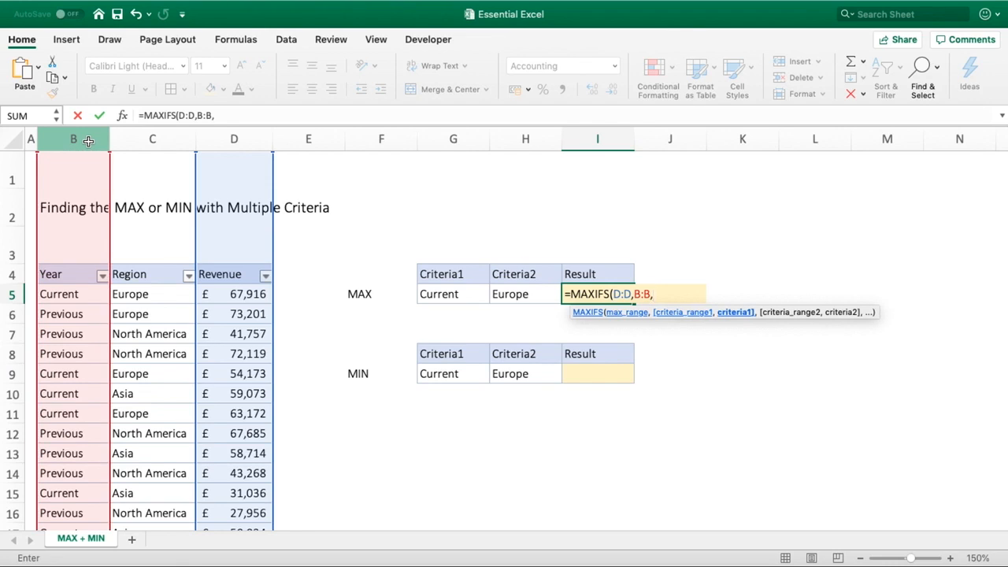
{"action": "left_click", "coordinate": [441, 293]}
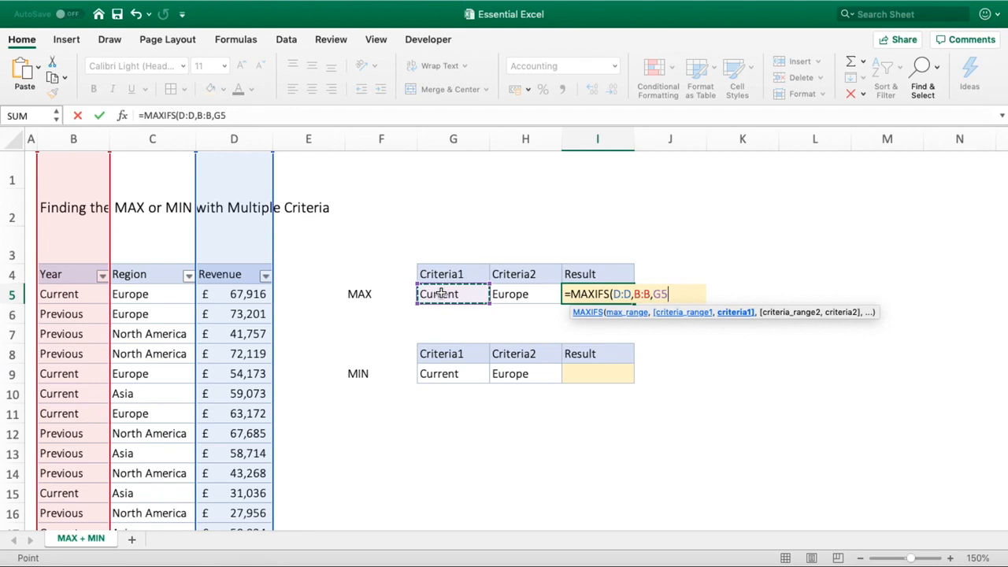
{"action": "type", "text": ","}
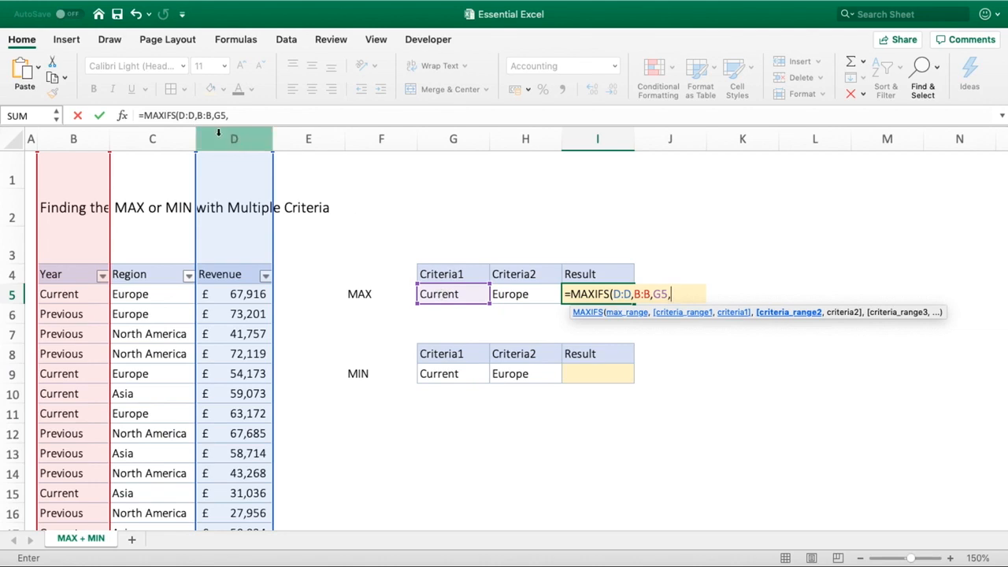
Step: Add the second condition, criteria range C:C (Region) with criterion cell H5, and complete the MAXIFS formula
{"action": "left_click", "coordinate": [143, 139]}
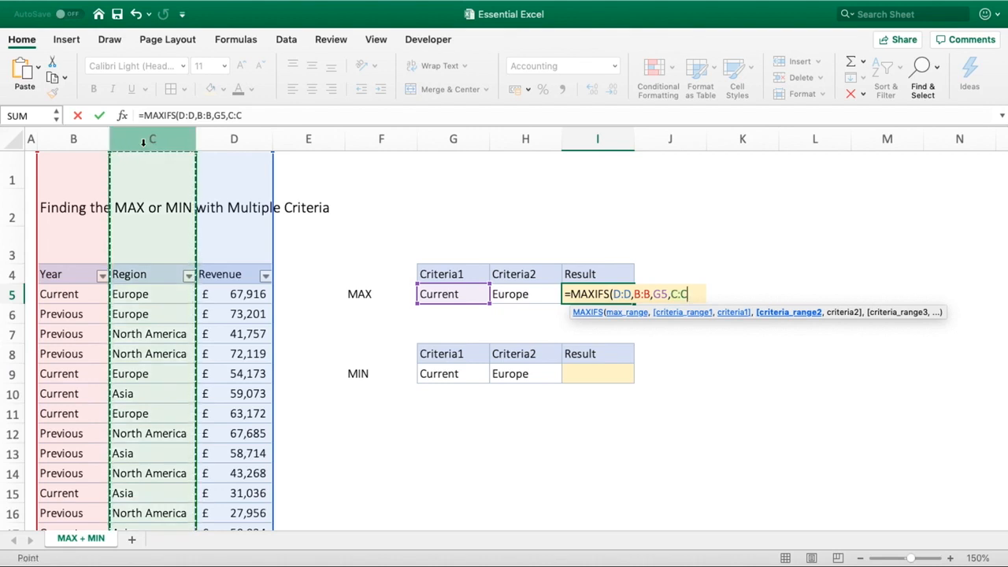
{"action": "type", "text": ","}
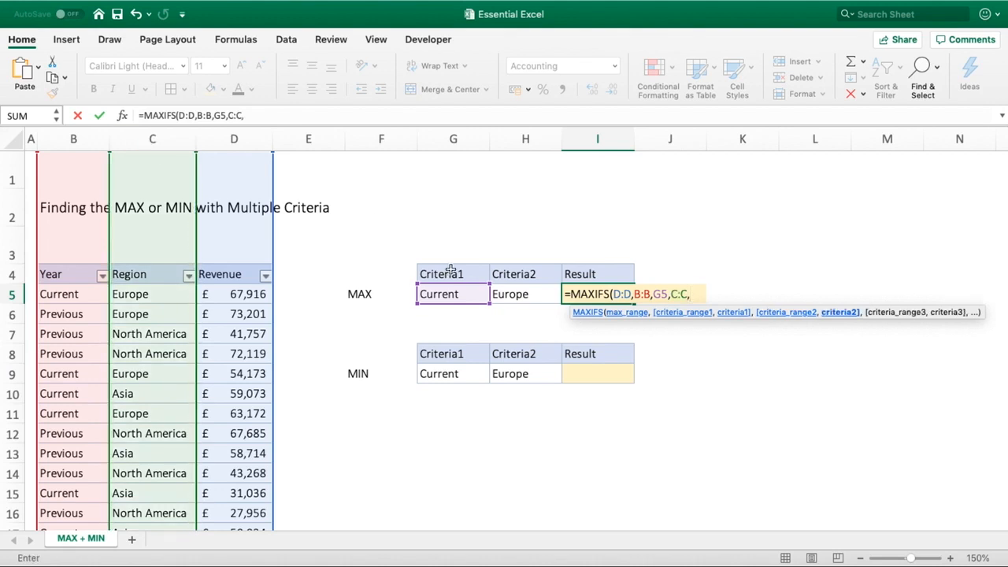
{"action": "left_click", "coordinate": [512, 296]}
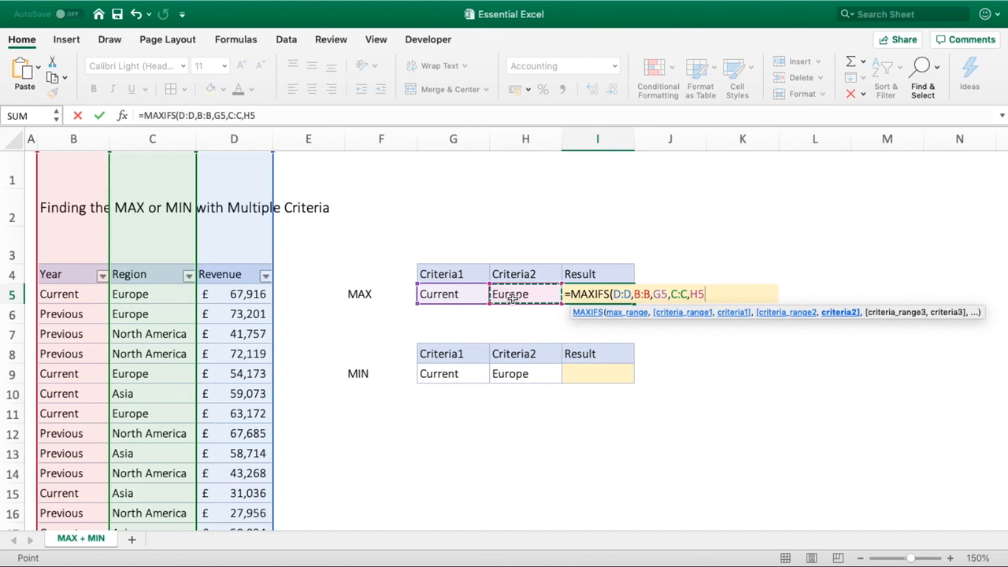
{"action": "type", "text": ")"}
{"action": "key", "text": "Return"}
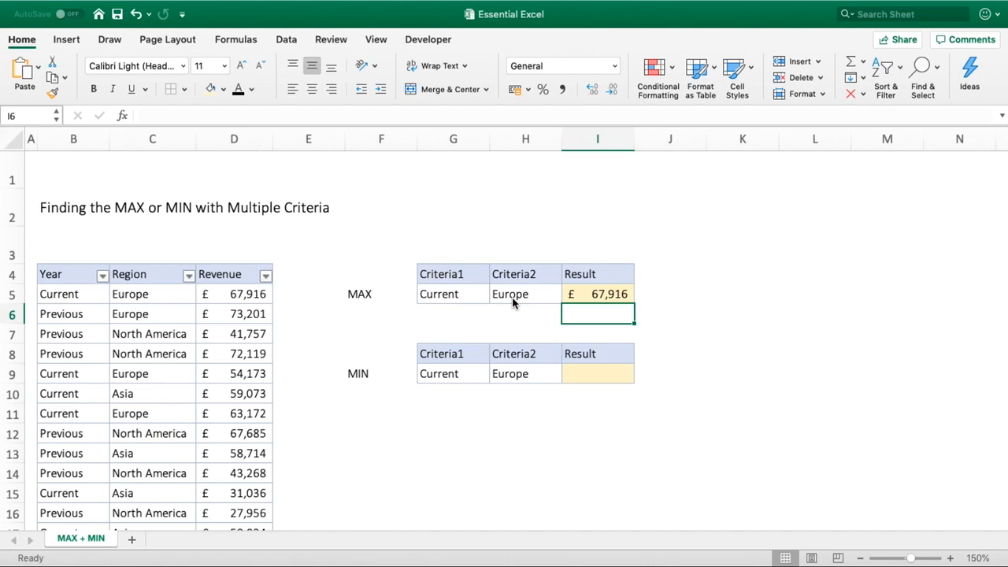
Step: Filter the Year column of the data table to show only Current
{"action": "left_click", "coordinate": [103, 277]}
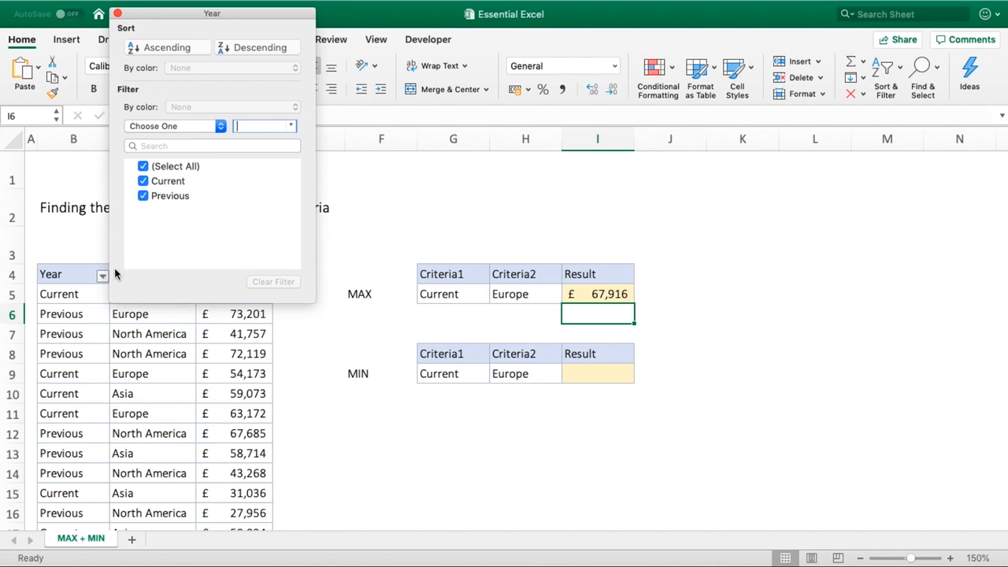
{"action": "left_click", "coordinate": [164, 196]}
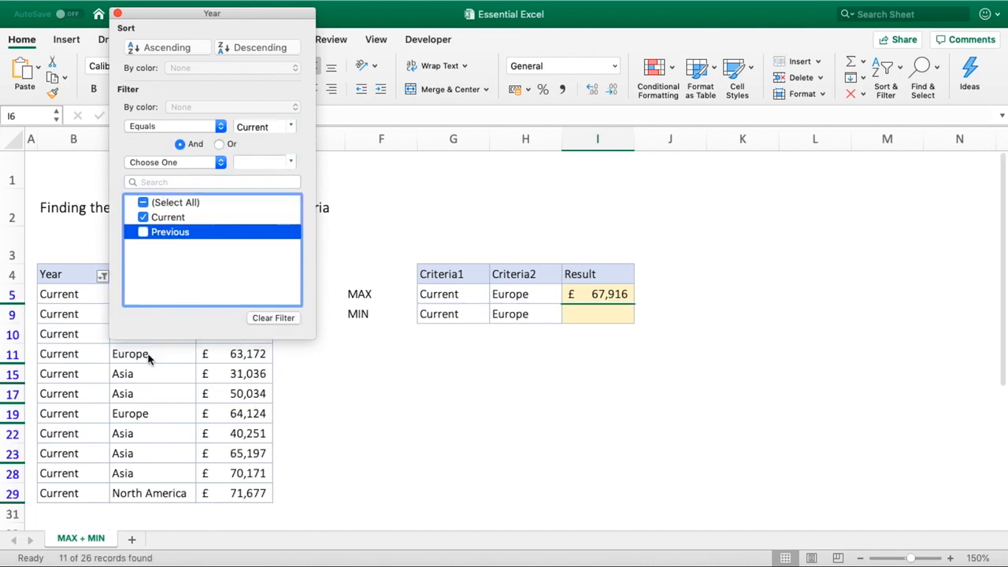
{"action": "left_click", "coordinate": [149, 359]}
Step: Filter the Region column to show only Europe by excluding Asia and North America
{"action": "left_click", "coordinate": [189, 276]}
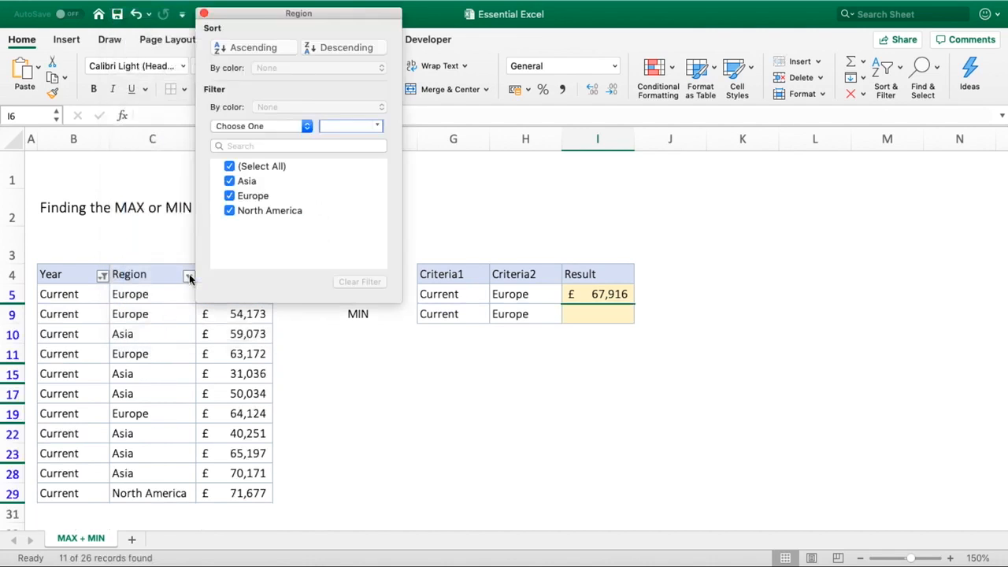
{"action": "left_click", "coordinate": [246, 182]}
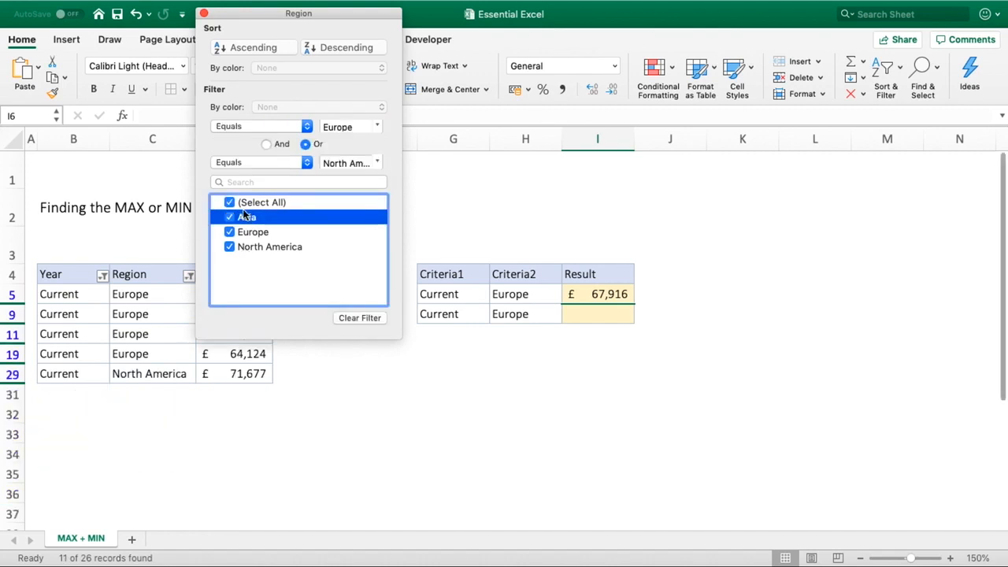
{"action": "left_click", "coordinate": [244, 216]}
{"action": "left_click", "coordinate": [242, 217]}
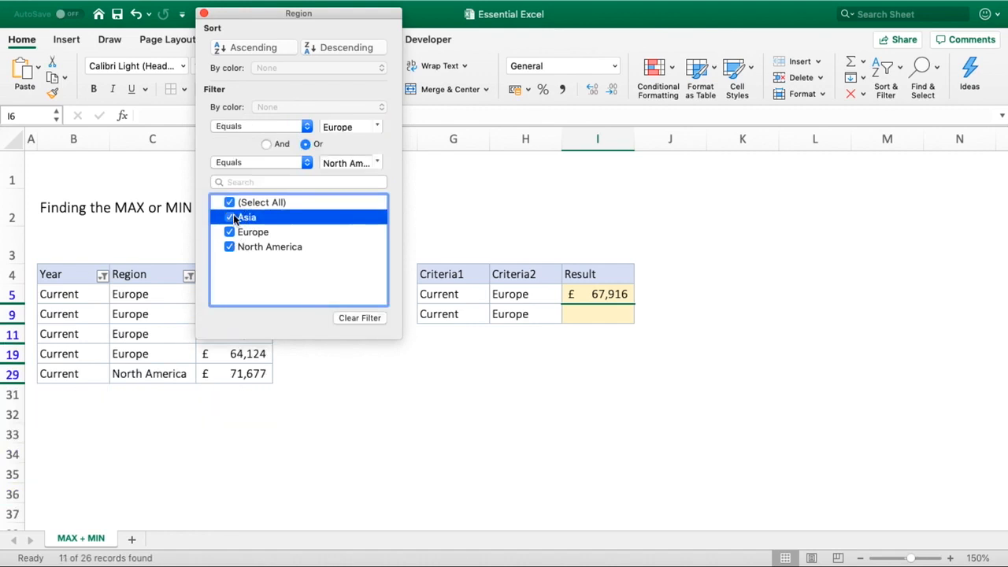
{"action": "left_click", "coordinate": [233, 218]}
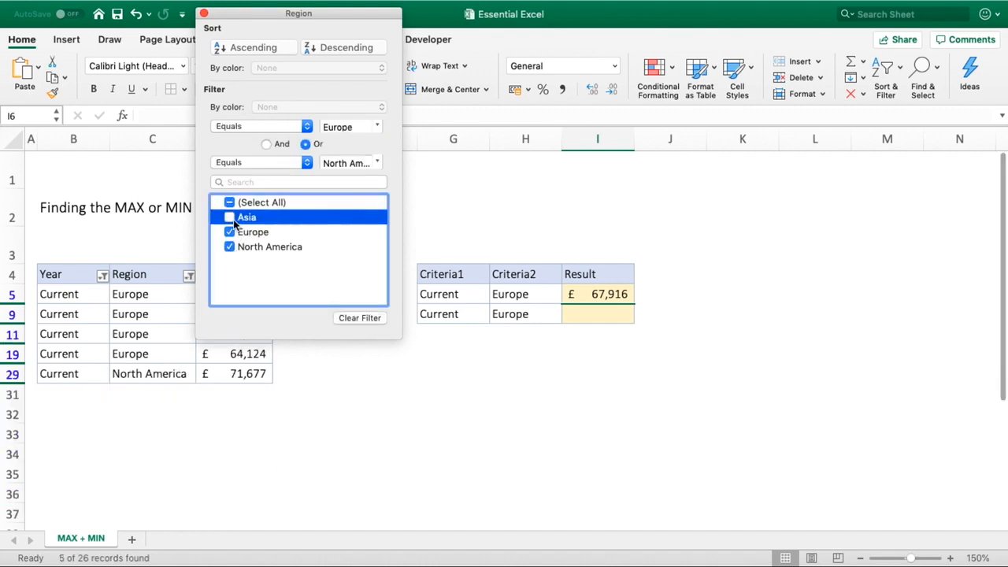
{"action": "left_click", "coordinate": [229, 246]}
{"action": "left_click", "coordinate": [400, 407]}
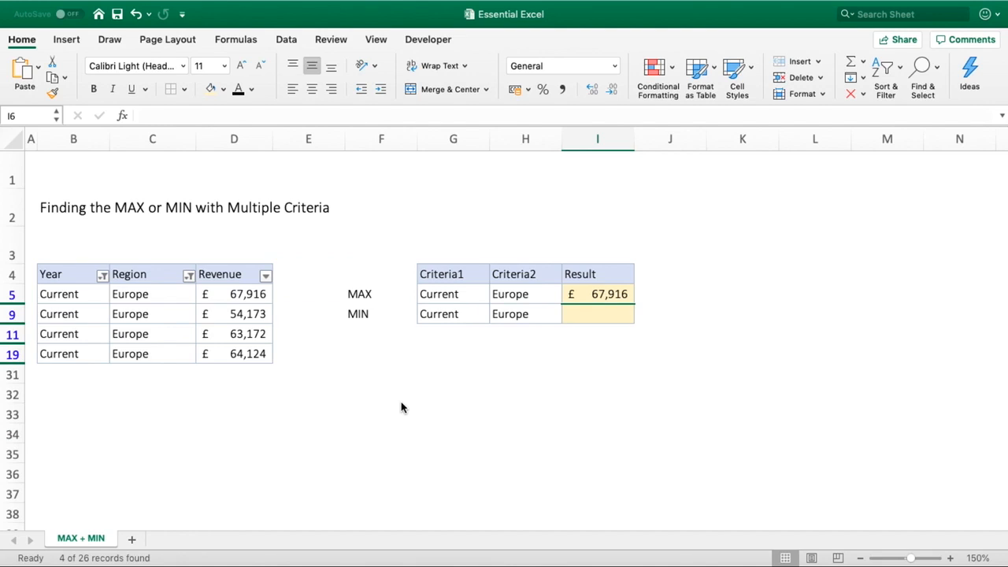
Step: Clear the Year and Region filters from the data table
{"action": "left_click", "coordinate": [286, 39]}
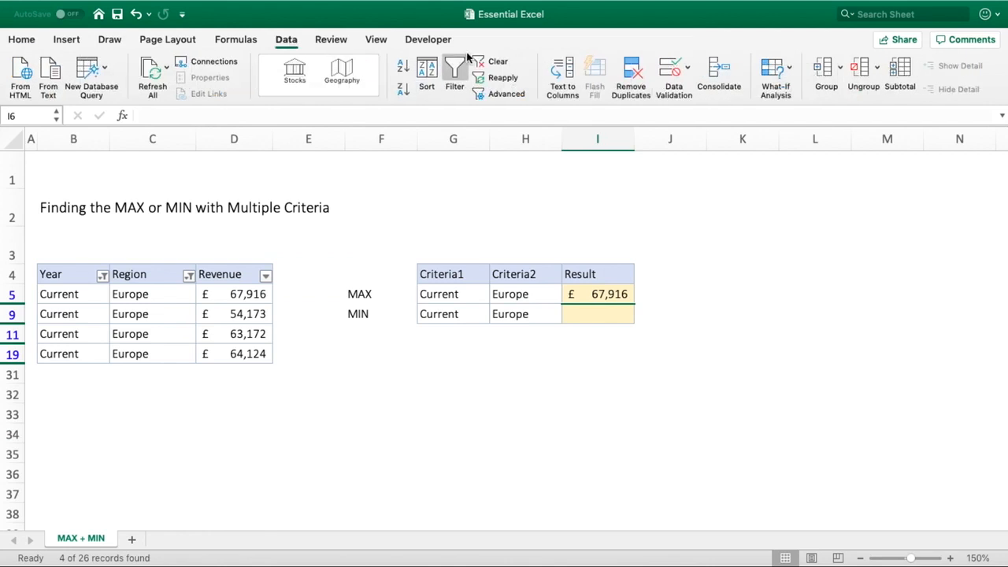
{"action": "left_click", "coordinate": [494, 63]}
{"action": "left_click", "coordinate": [22, 39]}
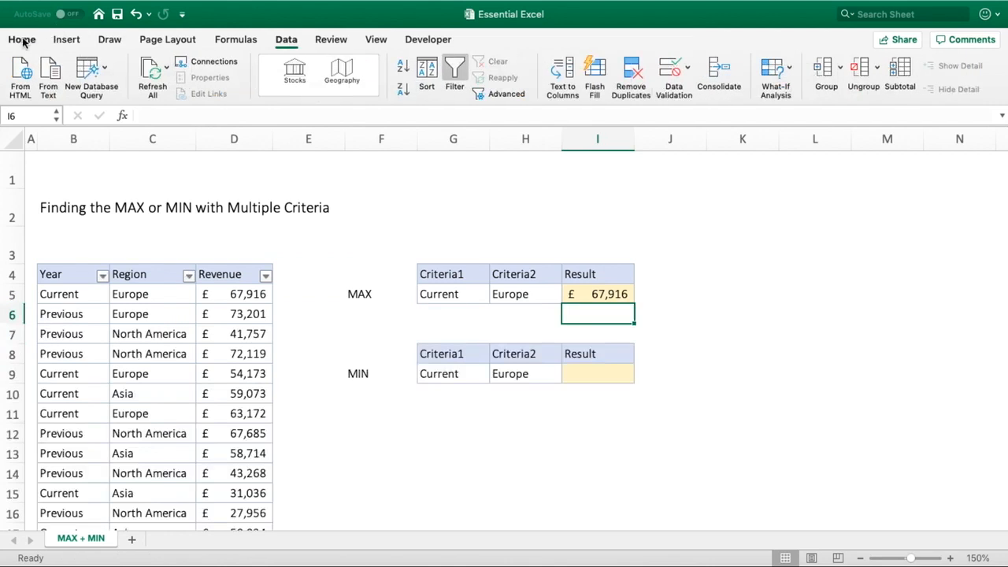
Step: Start a MINIFS formula in the MIN result cell I9 with the Revenue column D:D as its min range
{"action": "left_click", "coordinate": [612, 372]}
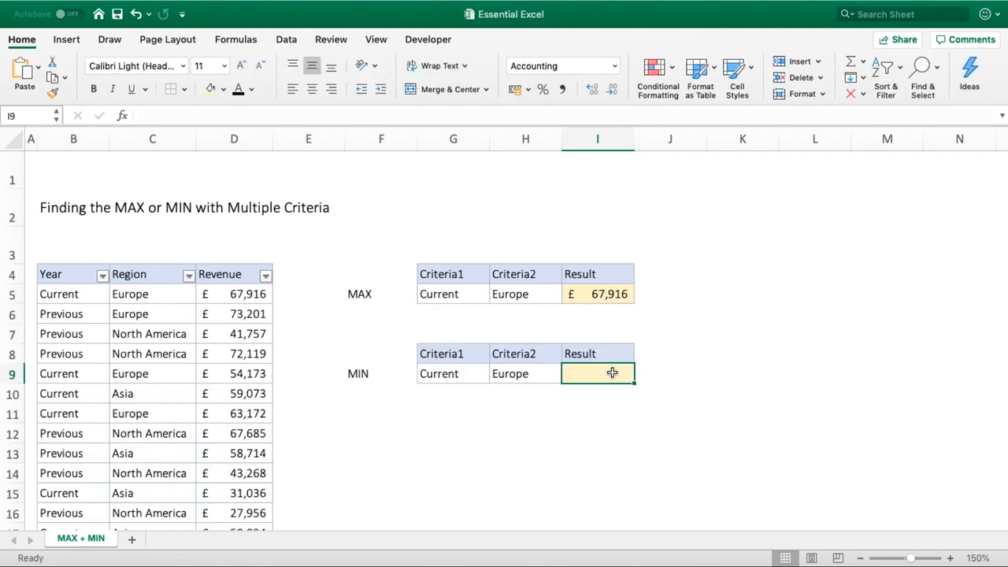
{"action": "type", "text": "=MI"}
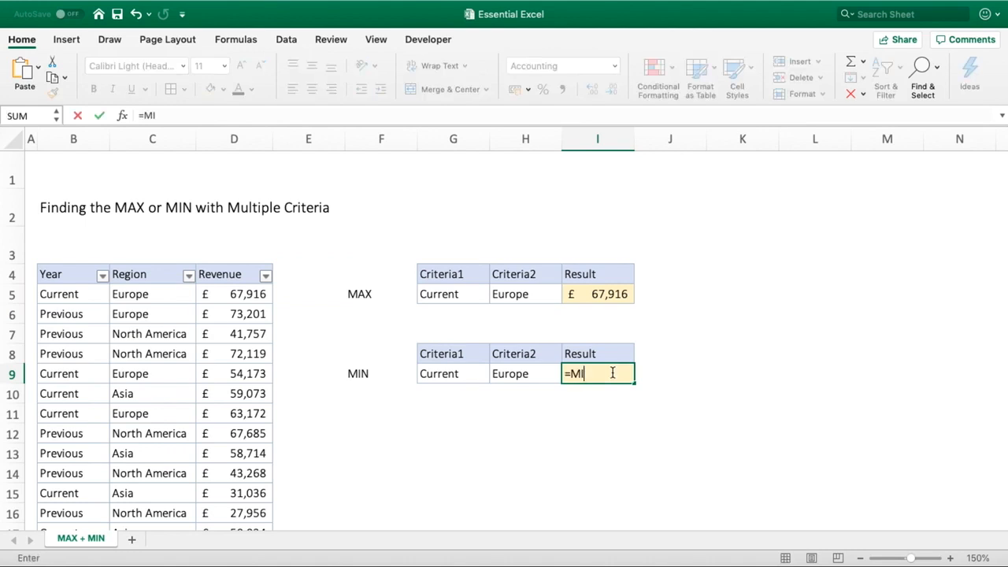
{"action": "type", "text": "NIFS("}
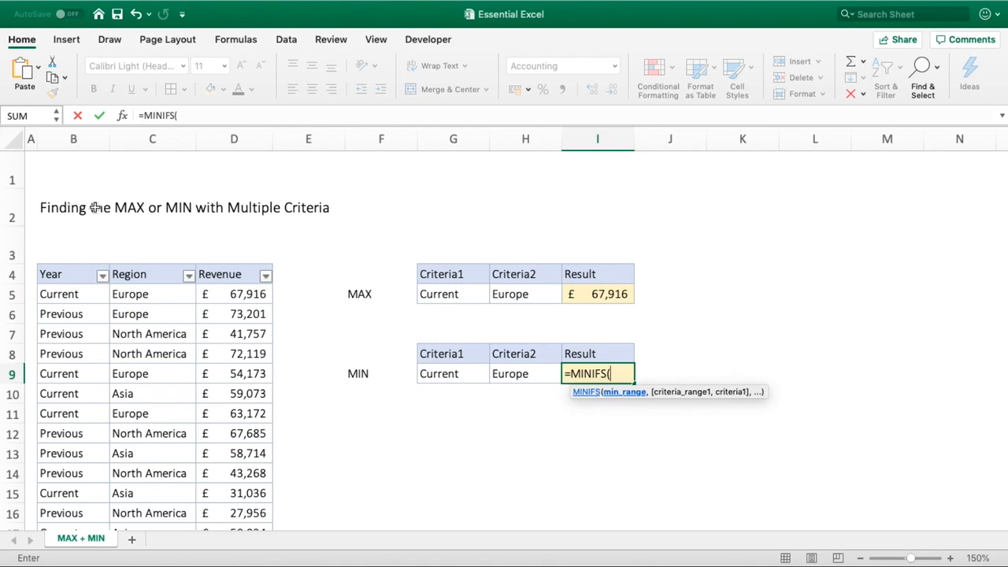
{"action": "left_click", "coordinate": [232, 140]}
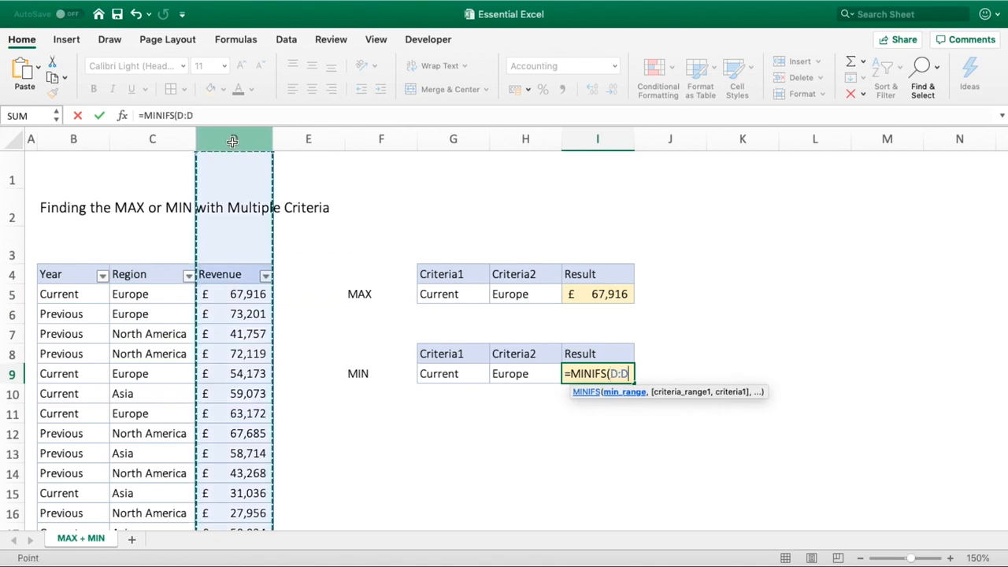
{"action": "type", "text": ","}
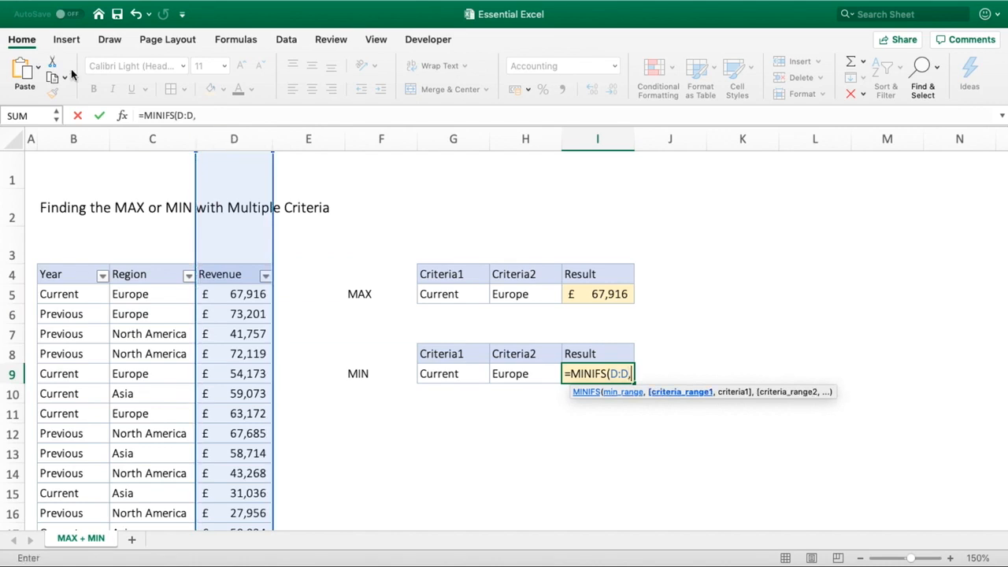
Step: Complete the MINIFS formula in I9 with criteria range B:B matched to G9 and criteria range C:C matched to H9
{"action": "left_click", "coordinate": [85, 138]}
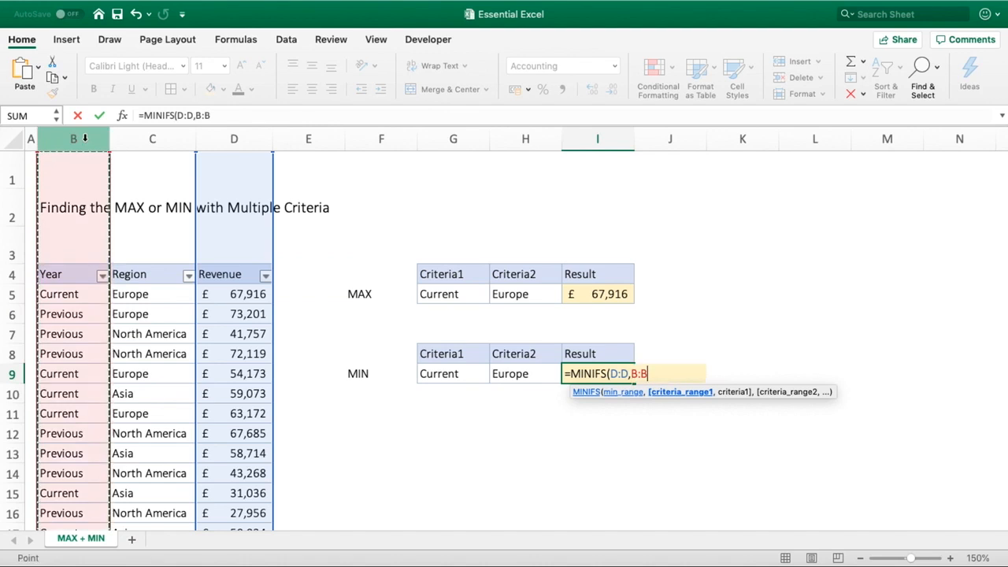
{"action": "type", "text": ","}
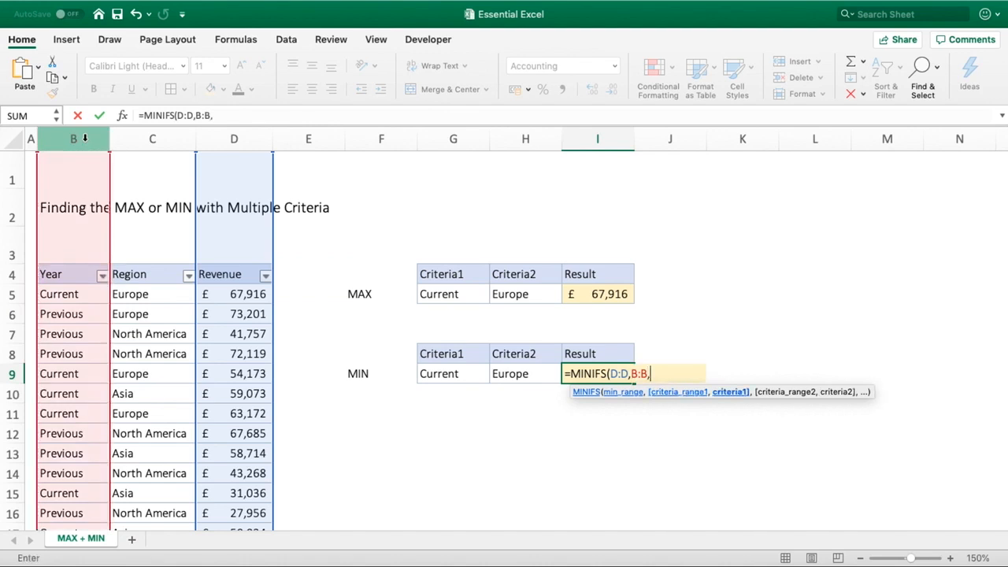
{"action": "left_click", "coordinate": [457, 377]}
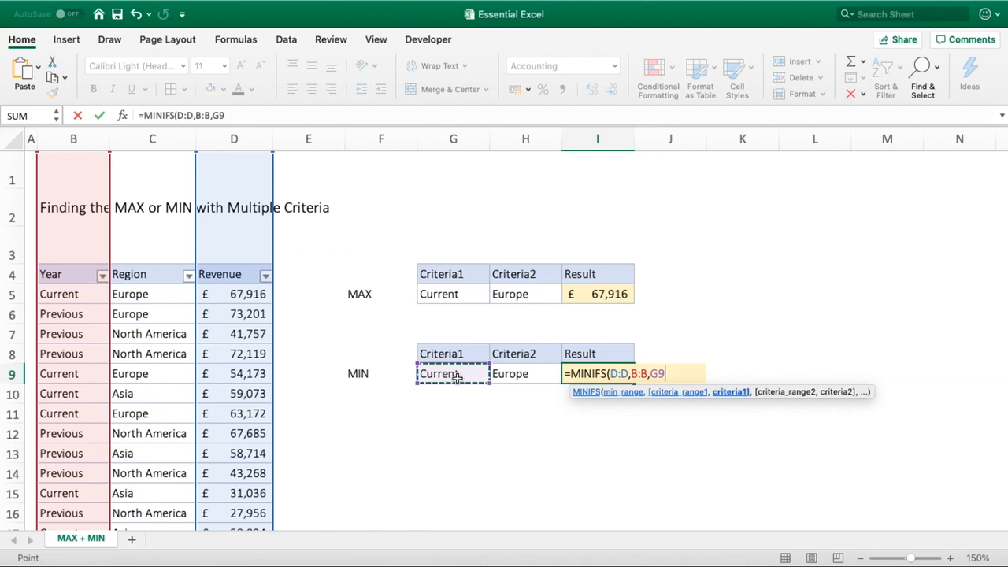
{"action": "type", "text": ","}
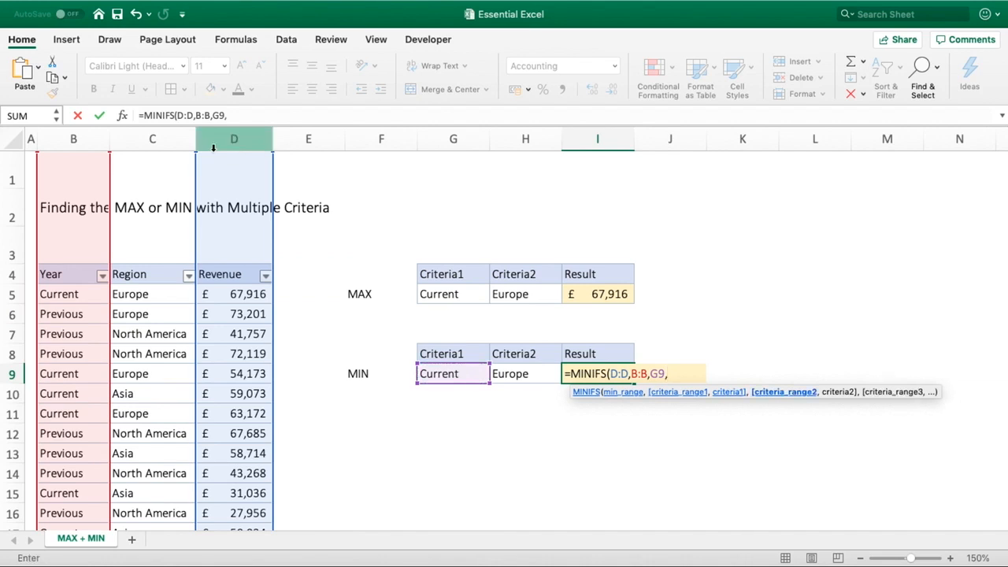
{"action": "left_click", "coordinate": [170, 134]}
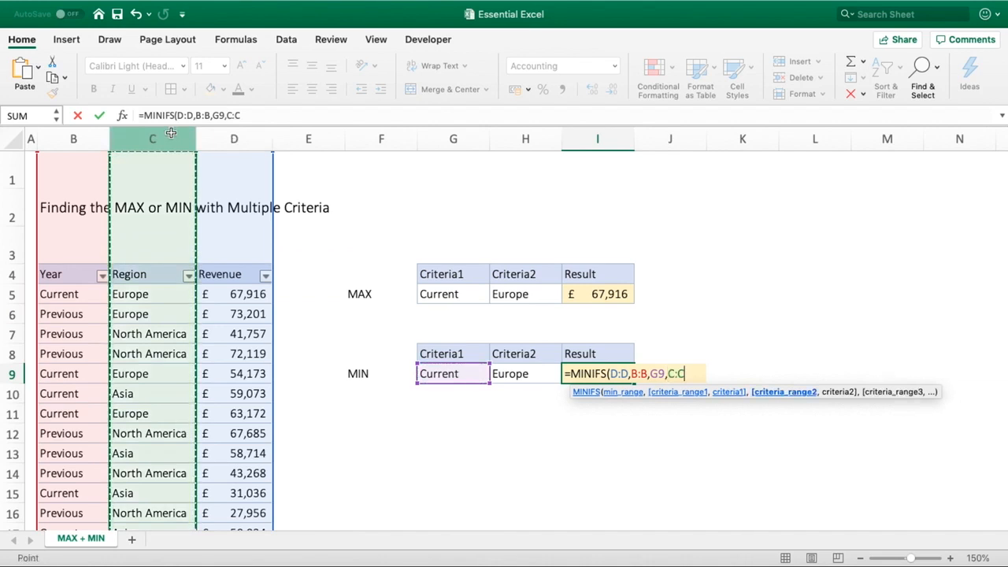
{"action": "type", "text": ","}
{"action": "left_click", "coordinate": [500, 373]}
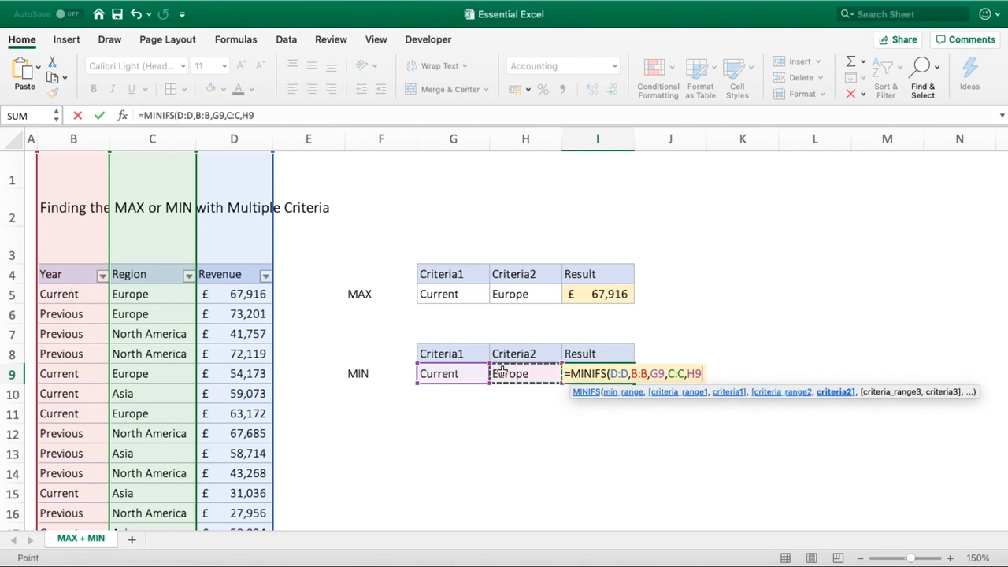
{"action": "type", "text": ")"}
{"action": "key", "text": "Return"}
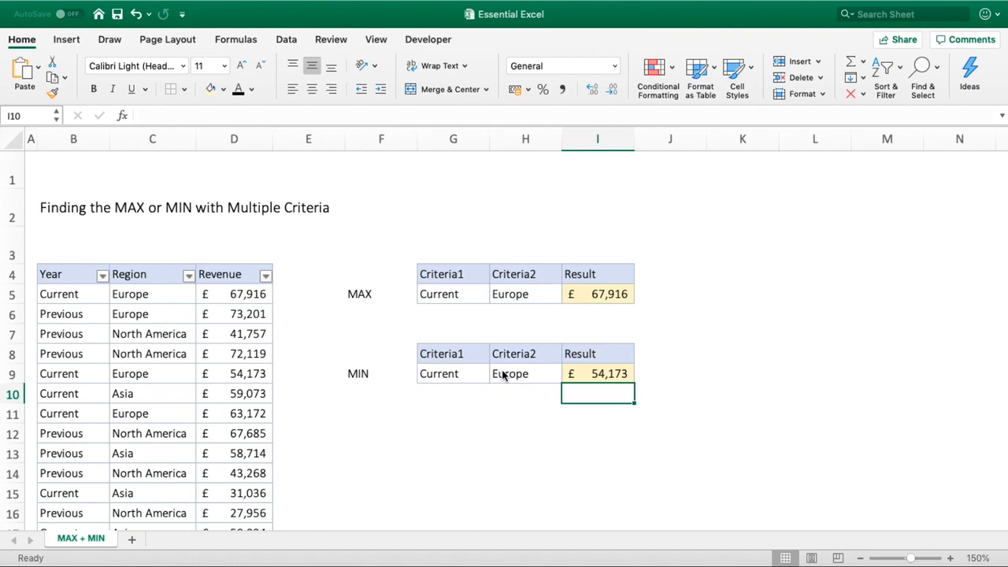
Step: Filter the data table to Current in the Year column and only Europe in the Region column
{"action": "left_click", "coordinate": [102, 276]}
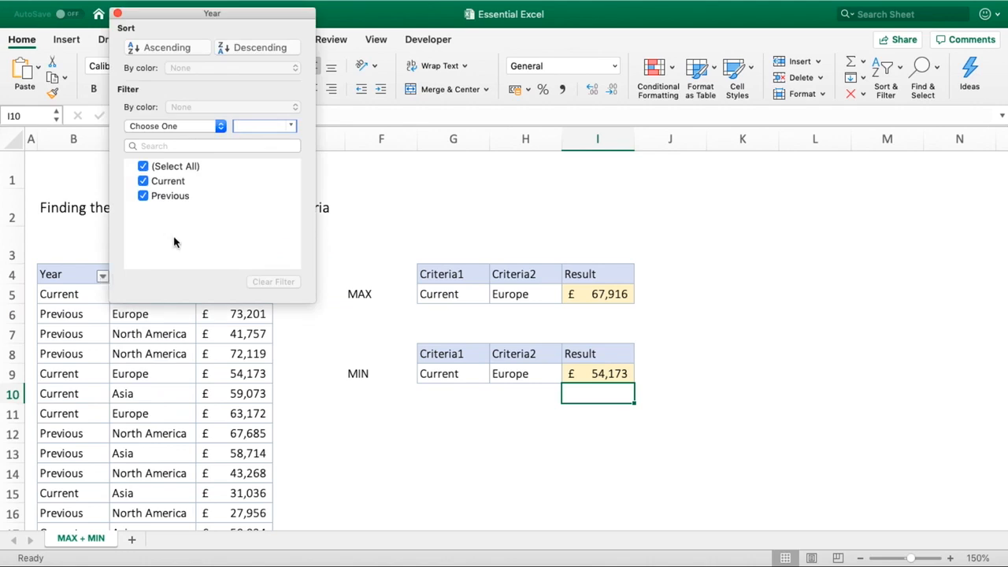
{"action": "left_click", "coordinate": [162, 196]}
{"action": "left_click", "coordinate": [312, 416]}
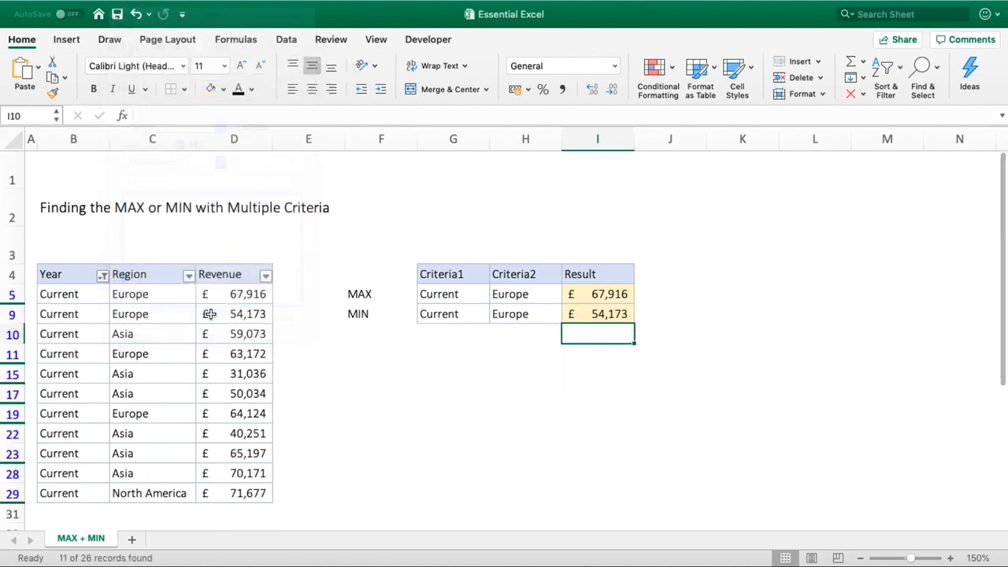
{"action": "left_click", "coordinate": [188, 275]}
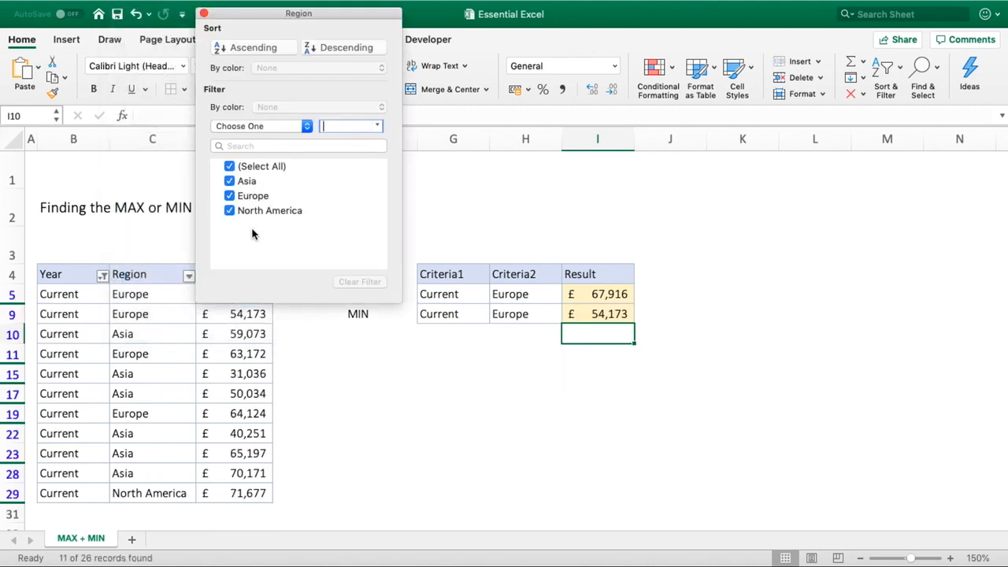
{"action": "left_click", "coordinate": [229, 181]}
{"action": "left_click", "coordinate": [238, 246]}
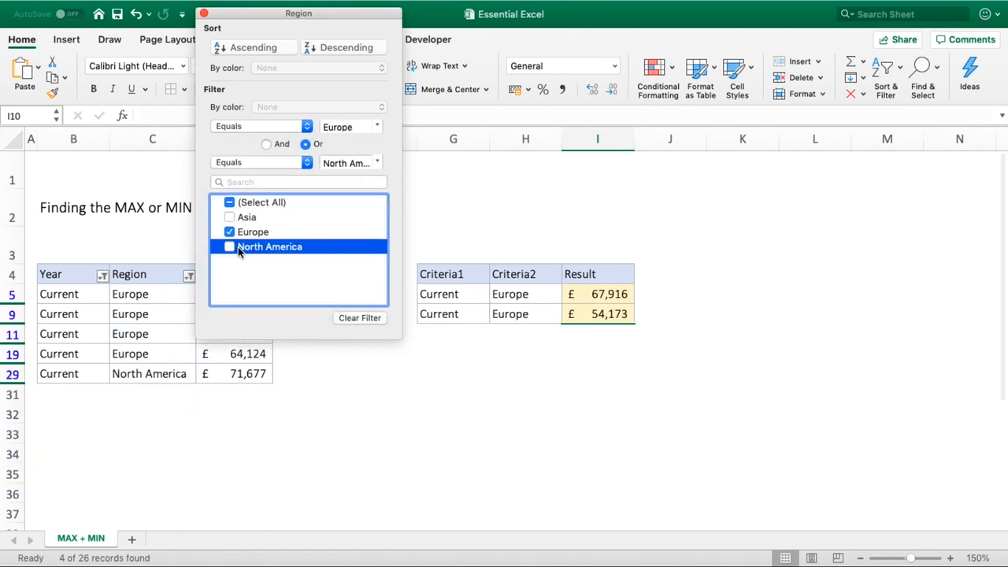
{"action": "left_click", "coordinate": [389, 454]}
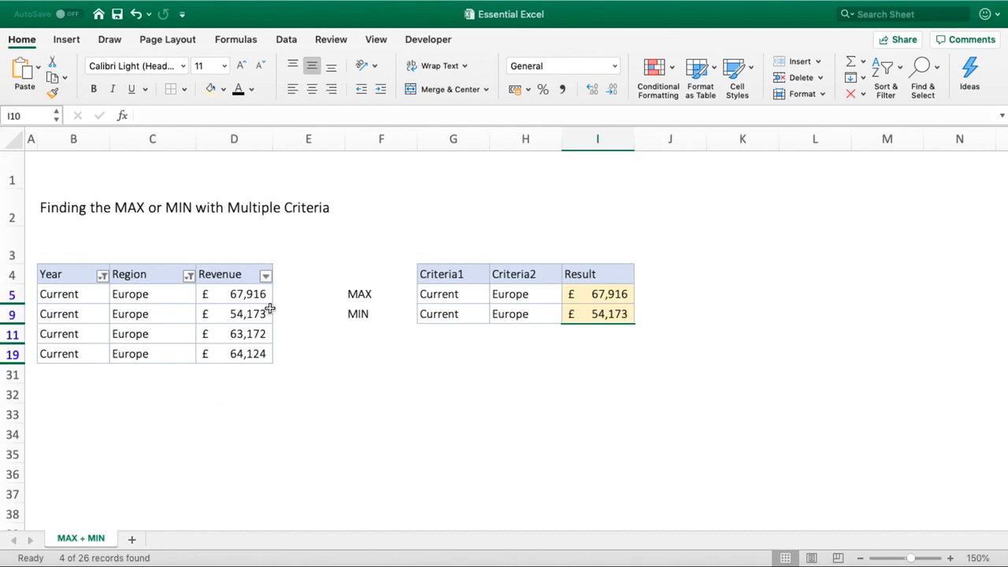
Step: Clear all filters from the data table to restore the full list of records
{"action": "left_click", "coordinate": [286, 39]}
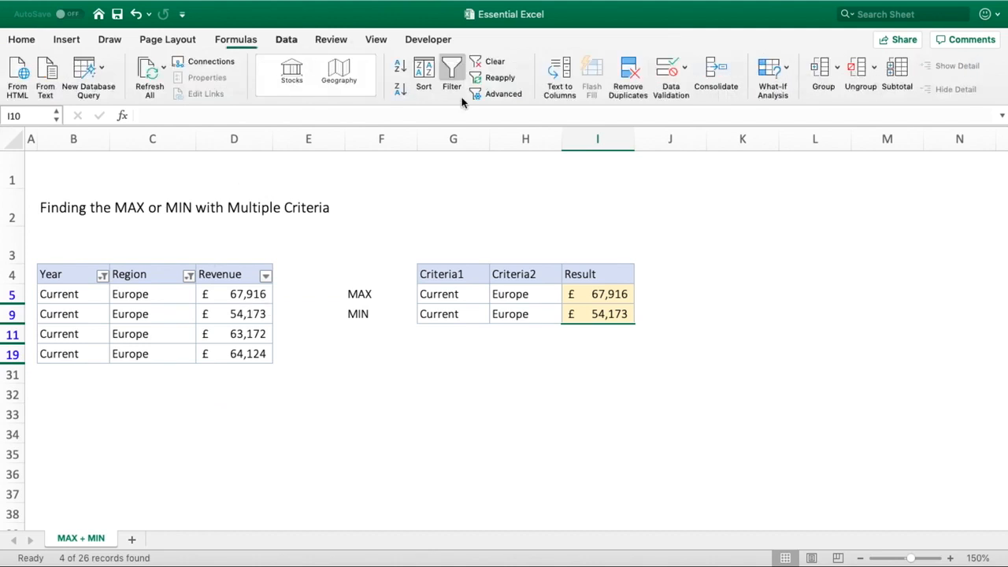
{"action": "left_click", "coordinate": [495, 61]}
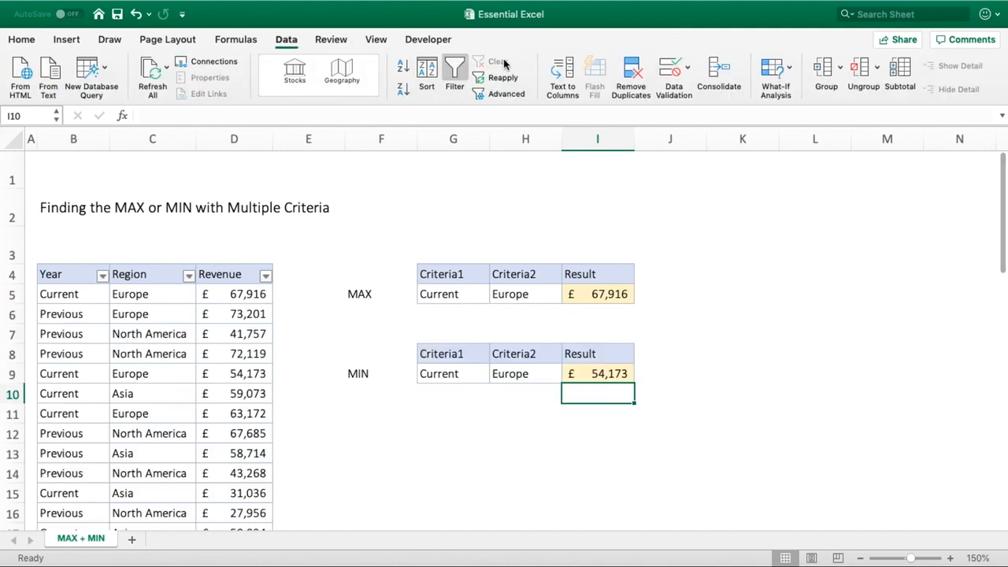
{"action": "left_click", "coordinate": [24, 40]}
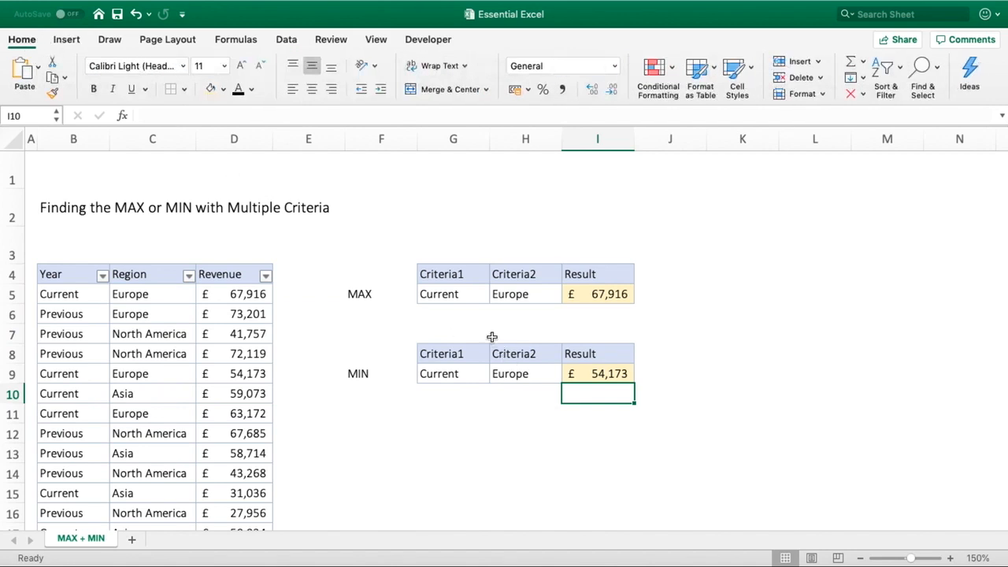
Step: Set the MAX criteria to Previous in G5 and North America in H5, and widen column H to fit the text
{"action": "left_click", "coordinate": [447, 293]}
{"action": "type", "text": "Previous"}
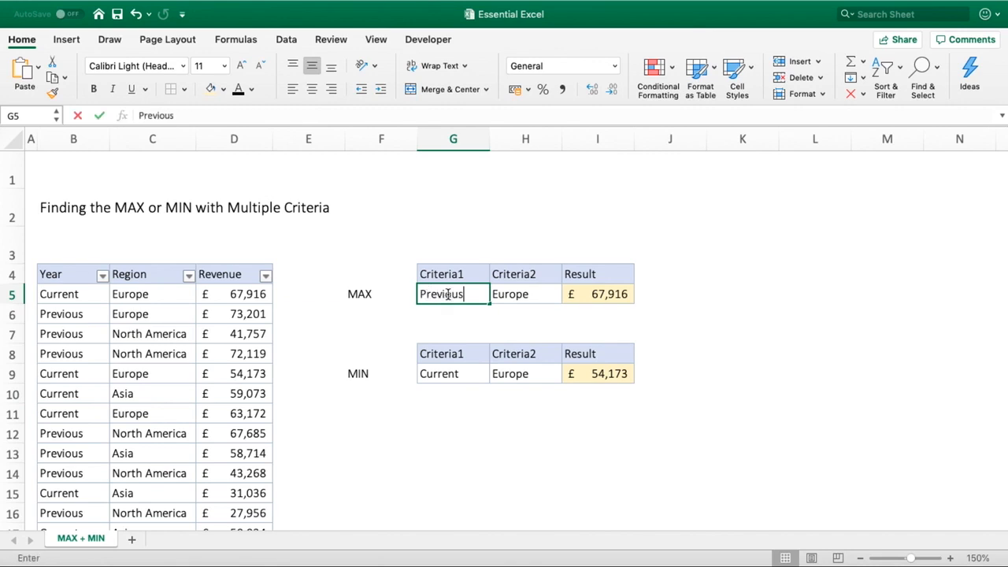
{"action": "key", "text": "Tab"}
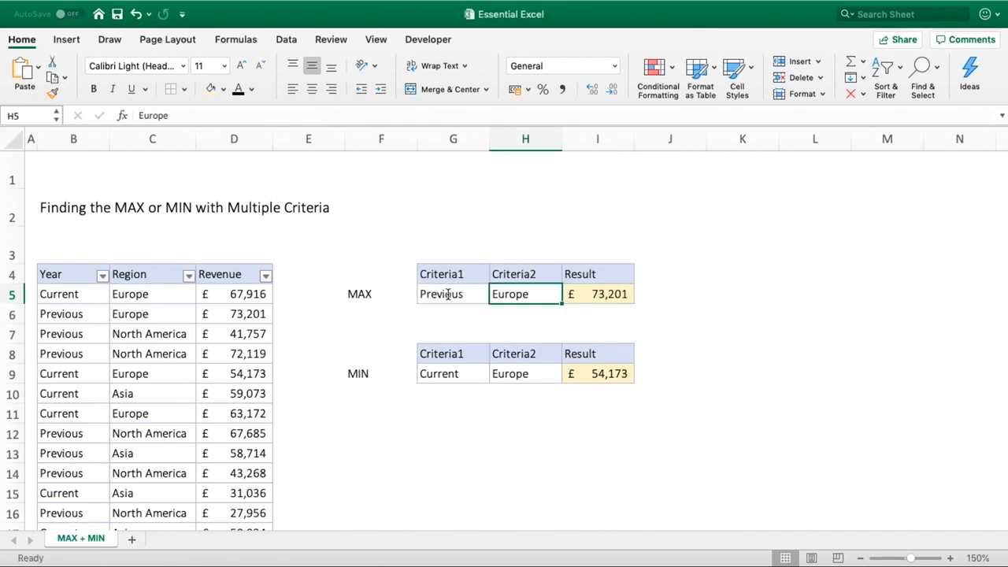
{"action": "type", "text": "North "}
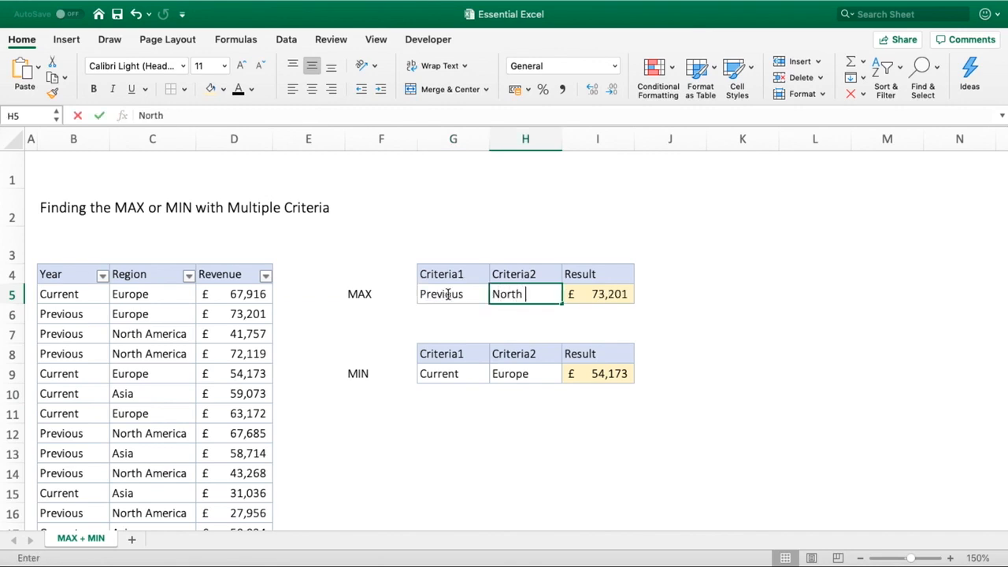
{"action": "type", "text": "America"}
{"action": "key", "text": "Return"}
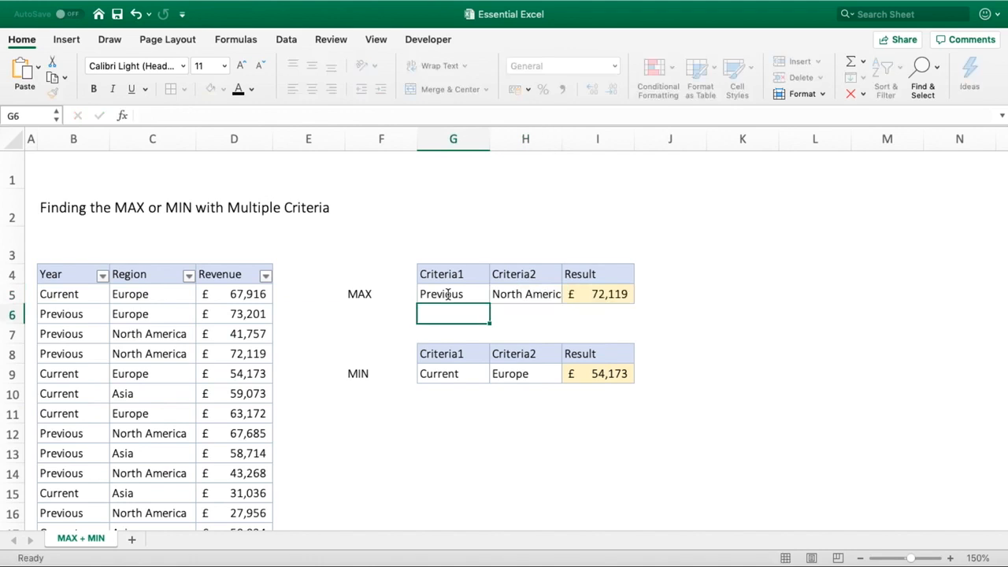
{"action": "left_click_drag", "start_coordinate": [551, 138], "coordinate": [571, 139]}
Step: Set the MIN criteria to North America in H9 and Previous in G9
{"action": "left_click", "coordinate": [470, 374]}
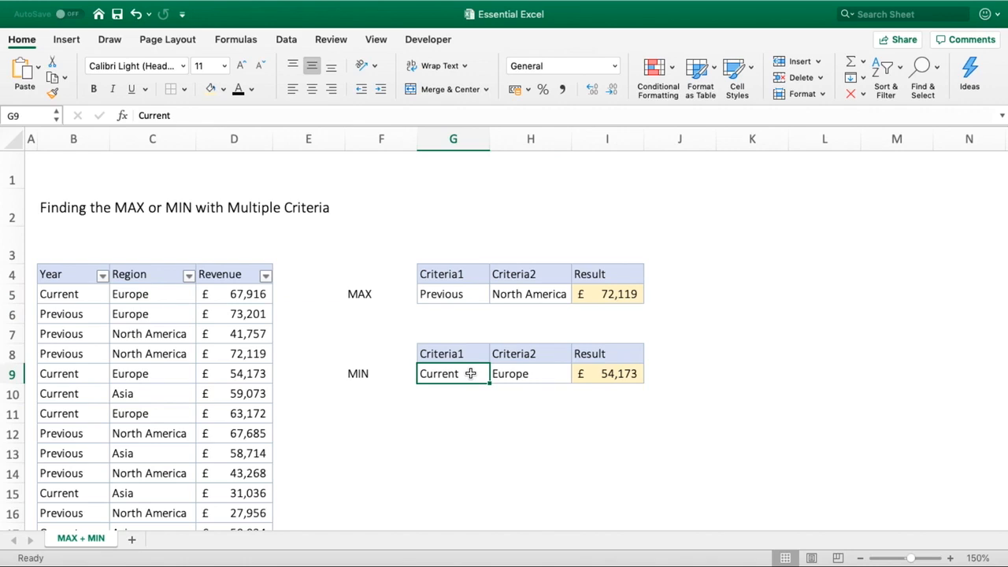
{"action": "left_click", "coordinate": [516, 373]}
{"action": "type", "text": "Nor"}
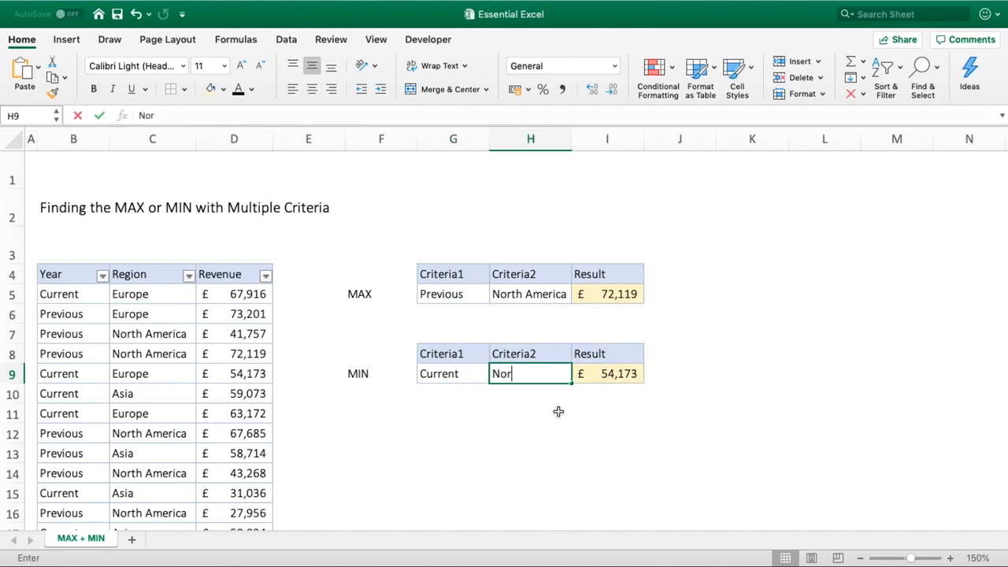
{"action": "type", "text": "th America"}
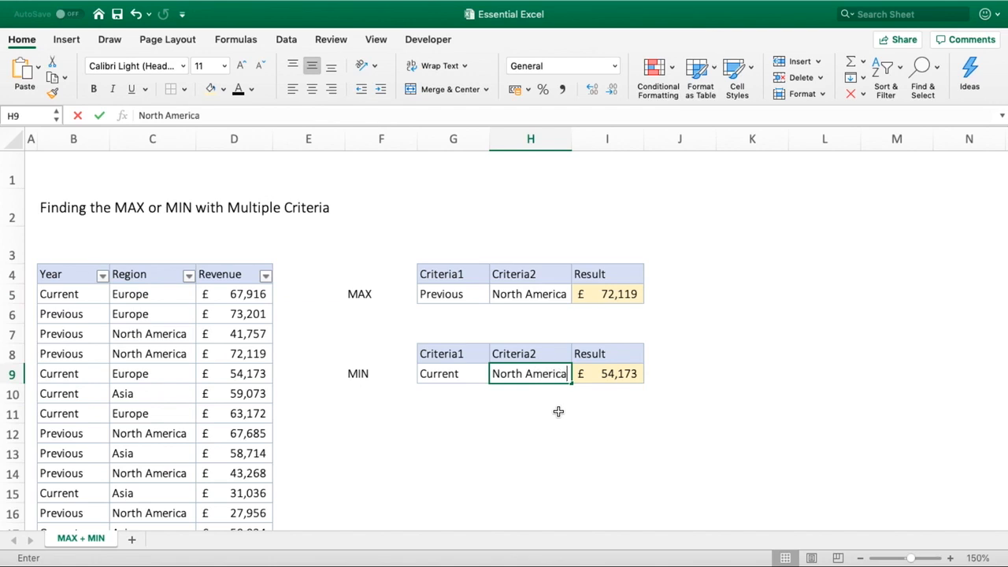
{"action": "key", "text": "Return"}
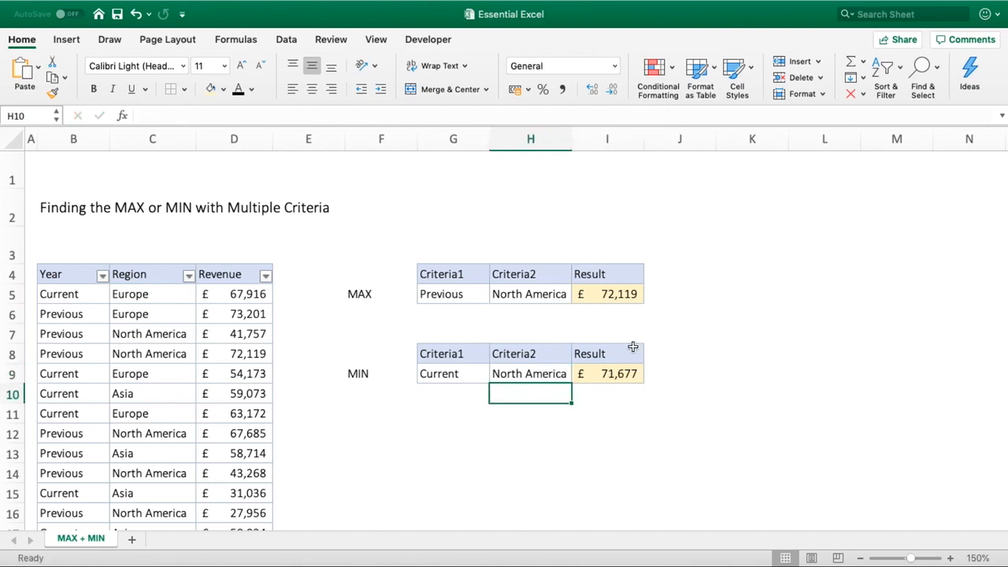
{"action": "left_click_drag", "start_coordinate": [567, 134], "coordinate": [567, 133]}
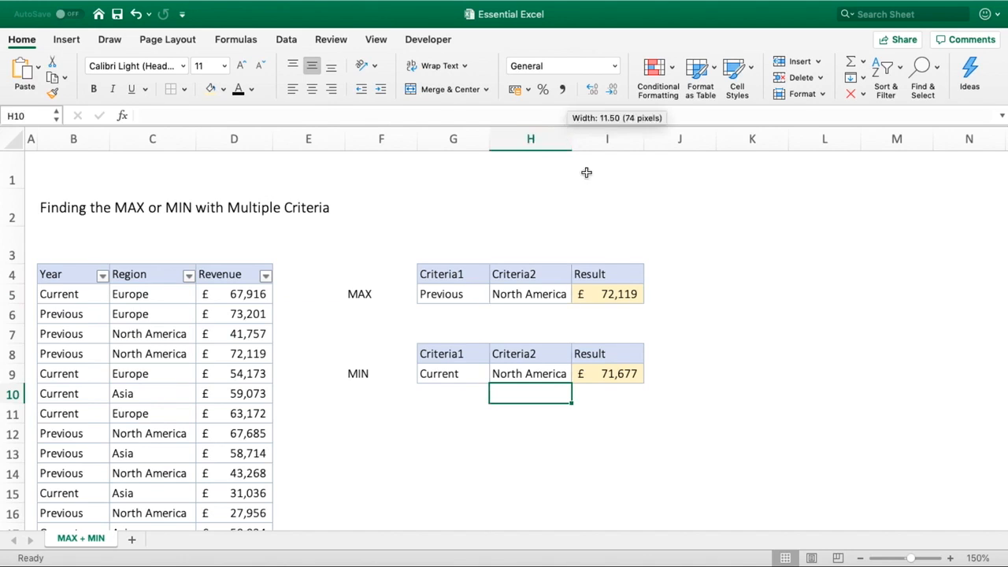
{"action": "left_click", "coordinate": [451, 374]}
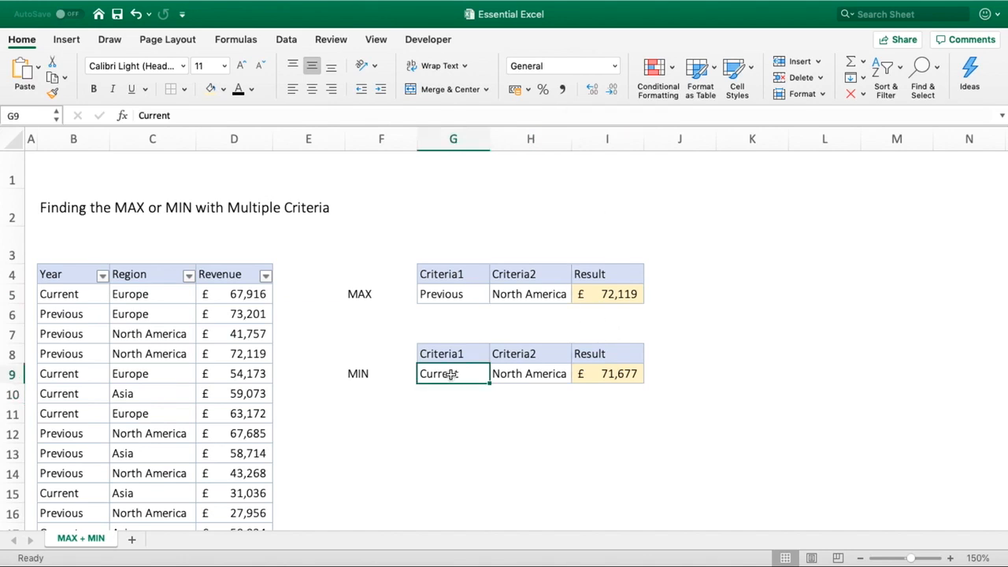
{"action": "type", "text": "Previous"}
{"action": "key", "text": "Return"}
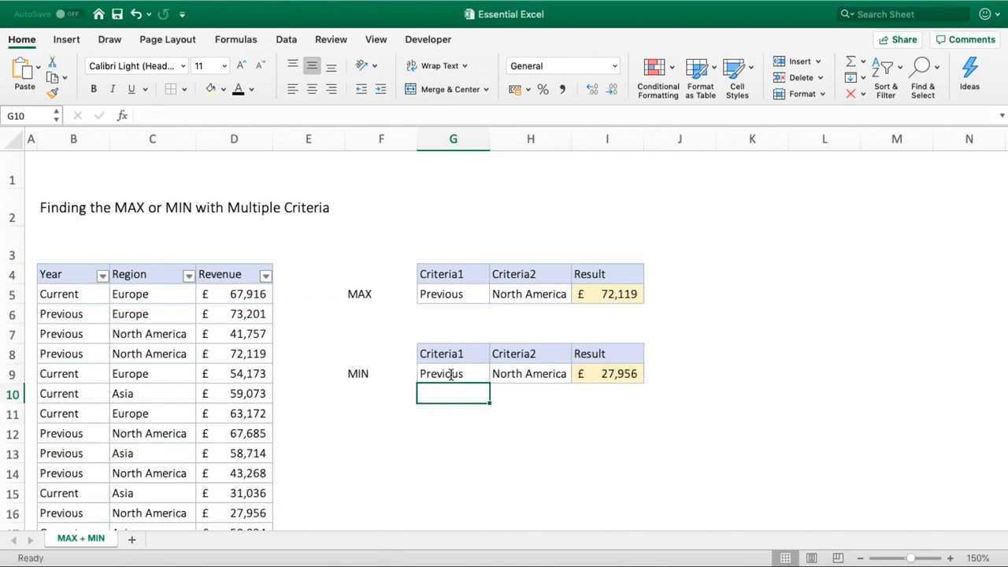
{"action": "left_click", "coordinate": [673, 416]}
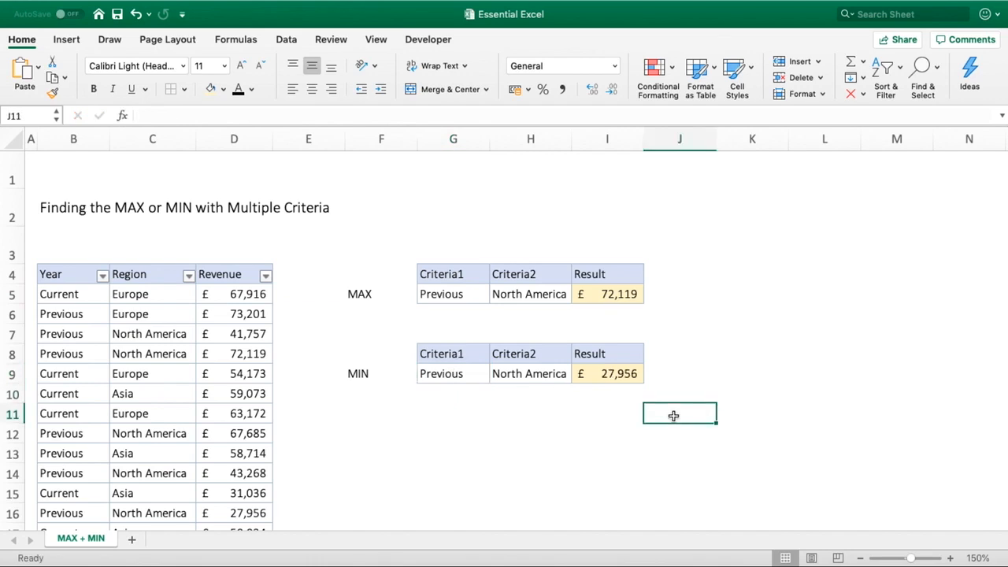